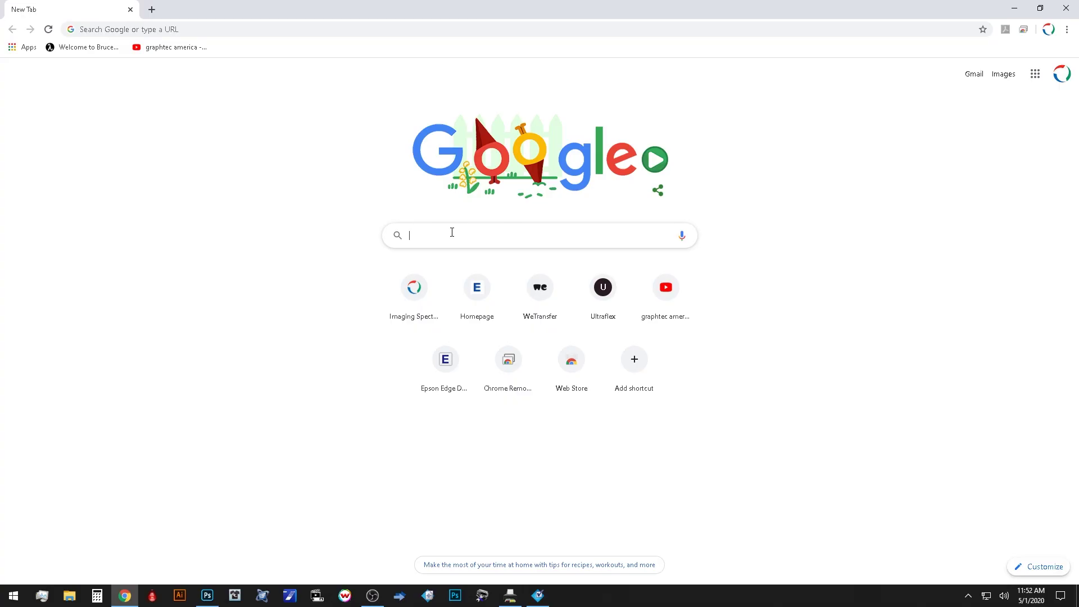
Search the web for Epson Print Layout and look through Epson's product page for the software.
{"action": "type", "text": "Epson Print Layout"}
{"action": "key", "text": "Return"}
{"action": "left_click", "coordinate": [163, 158]}
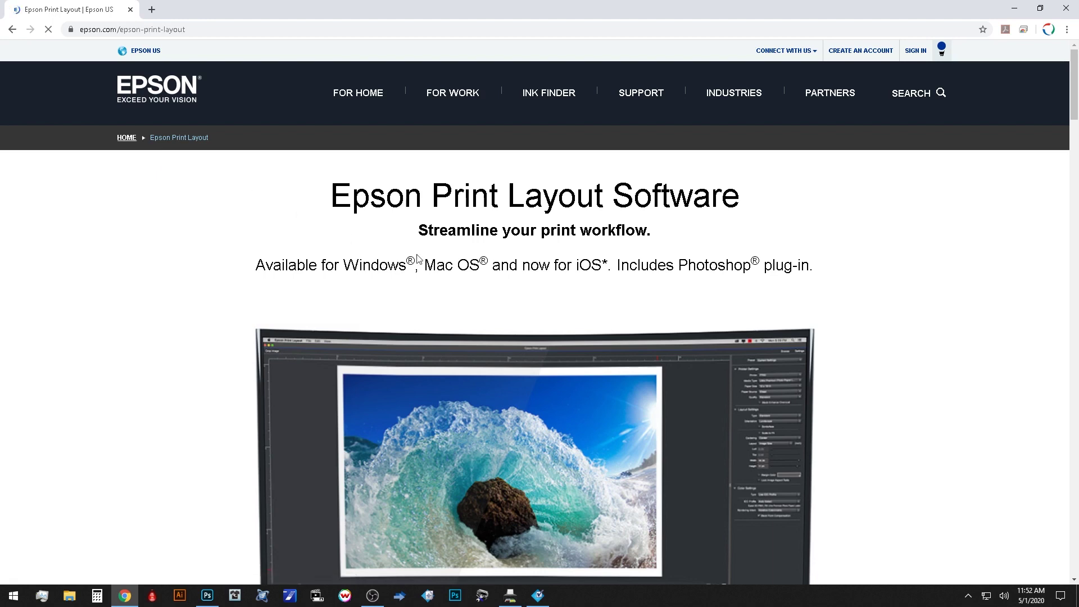
{"action": "scroll", "coordinate": [565, 287], "scroll_direction": "down", "scroll_amount": 5}
{"action": "scroll", "coordinate": [557, 254], "scroll_direction": "down", "scroll_amount": 6}
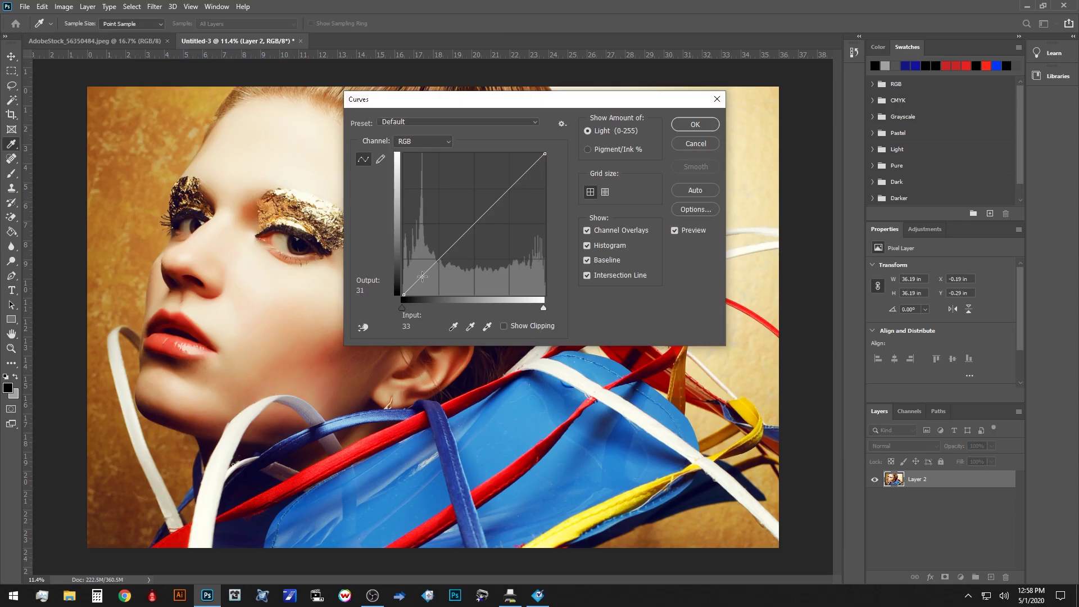
In Photoshop, apply Curves to Layer 2, lowering the shadows to output 29 at input 35 and slightly raising the highlights.
{"action": "left_click_drag", "start_coordinate": [422, 276], "coordinate": [426, 280]}
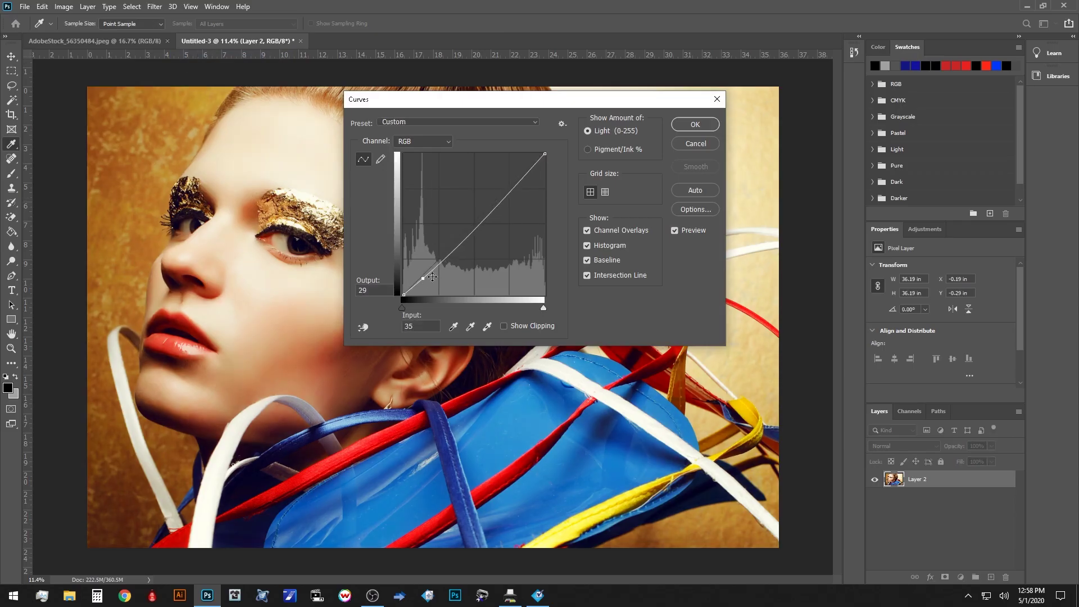
{"action": "left_click_drag", "start_coordinate": [527, 171], "coordinate": [529, 165]}
{"action": "left_click", "coordinate": [687, 125]}
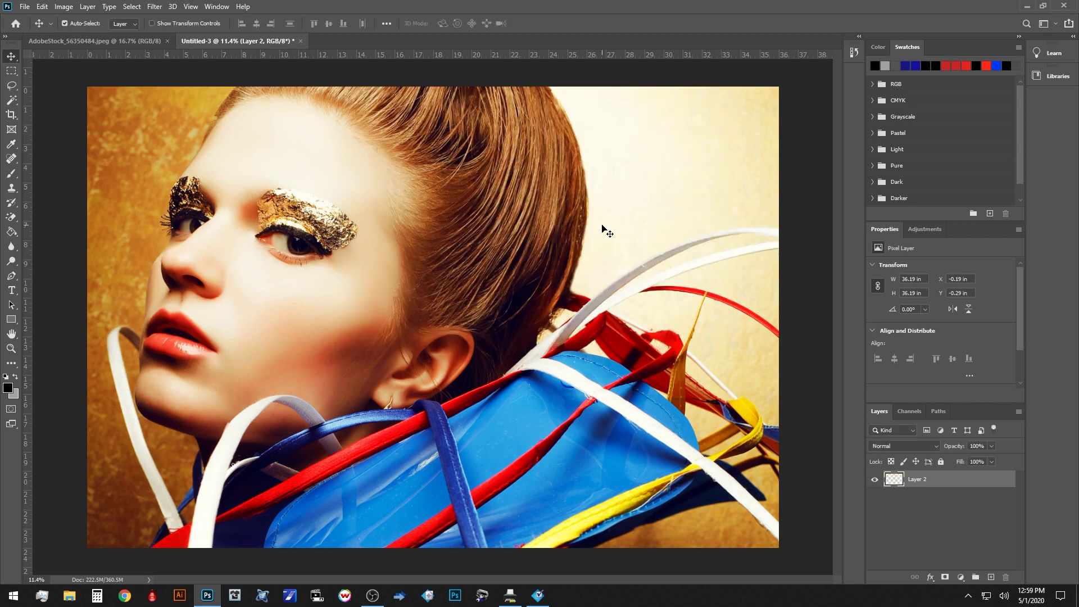
Send the open Photoshop image to Epson Print Layout with the automation plug-in.
{"action": "left_click", "coordinate": [25, 8]}
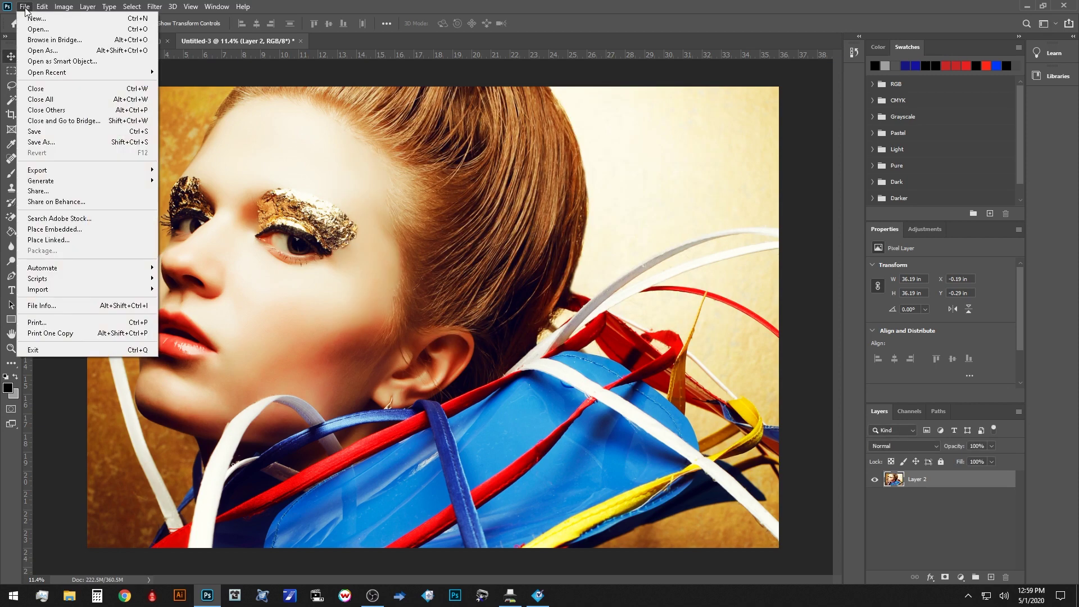
{"action": "mouse_move", "coordinate": [79, 274]}
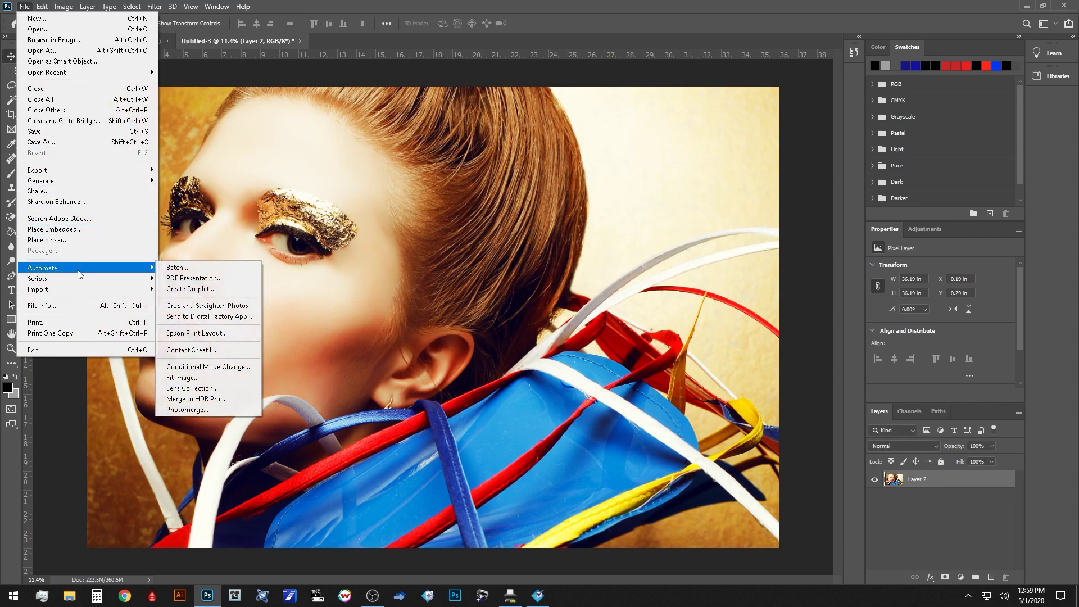
{"action": "left_click", "coordinate": [214, 335]}
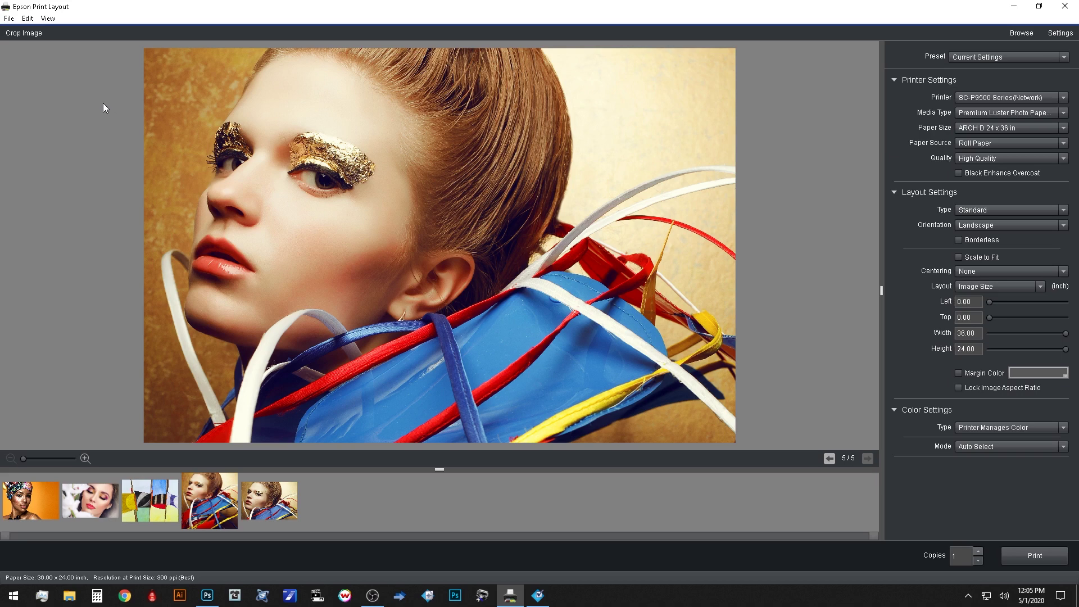
Open an image file from disk in Epson Print Layout.
{"action": "left_click", "coordinate": [9, 19]}
{"action": "left_click", "coordinate": [8, 32]}
{"action": "left_click", "coordinate": [422, 147]}
{"action": "left_click", "coordinate": [555, 337]}
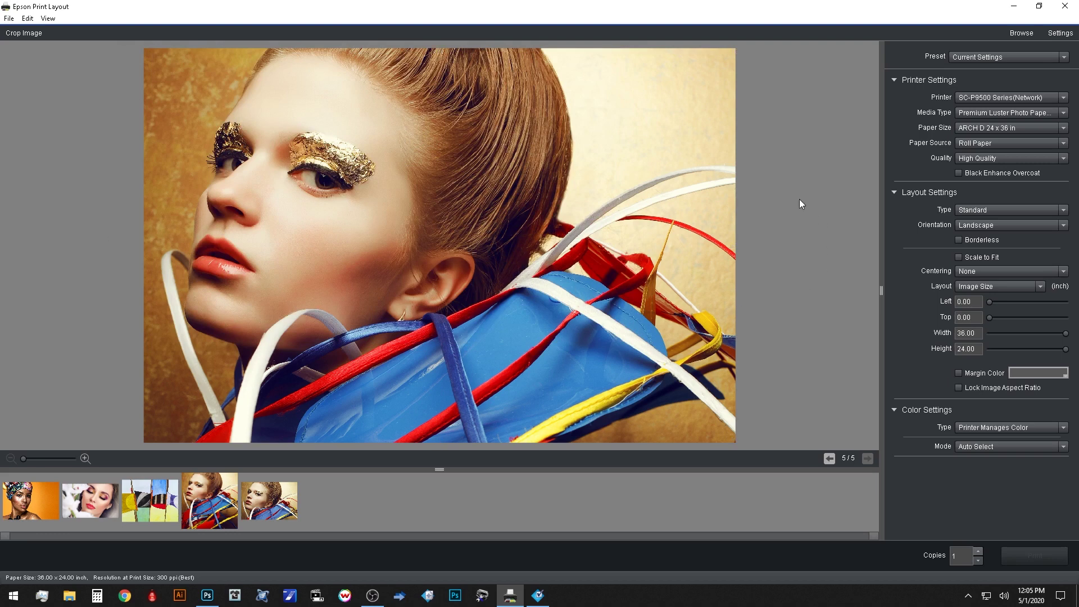
Try the SC-F500 Series(Network) printer and return the selection to SC-P9500 Series(Network).
{"action": "left_click", "coordinate": [1051, 98]}
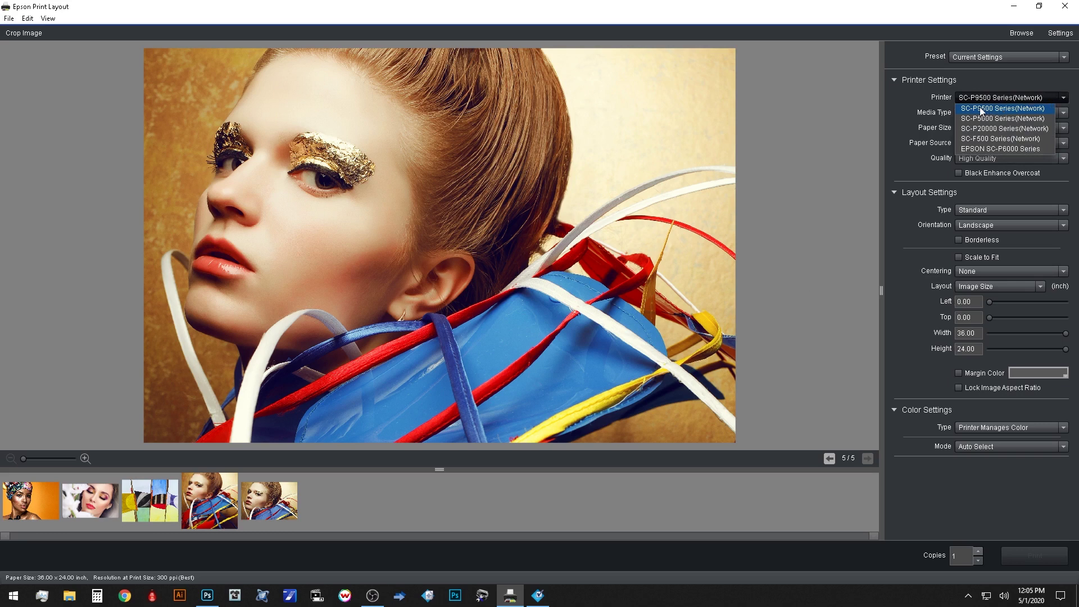
{"action": "left_click", "coordinate": [998, 139]}
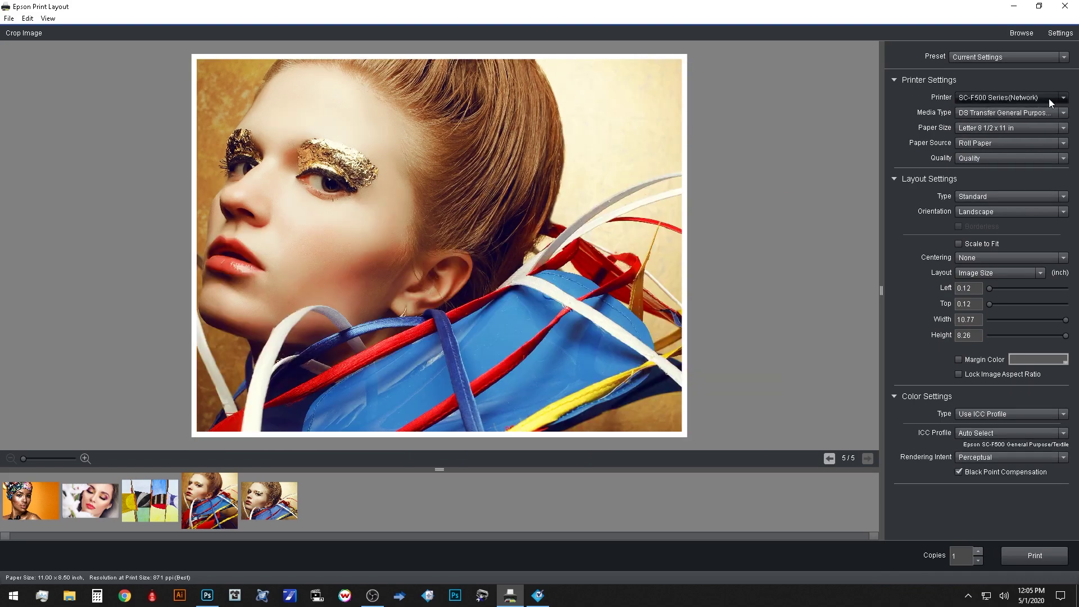
{"action": "left_click", "coordinate": [1036, 98]}
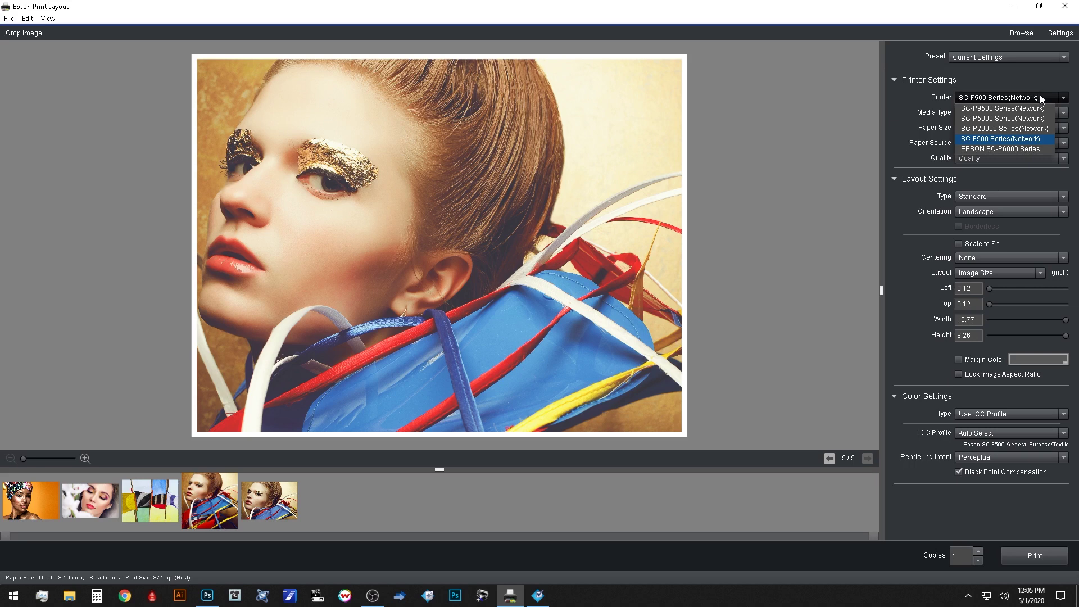
{"action": "left_click", "coordinate": [997, 108]}
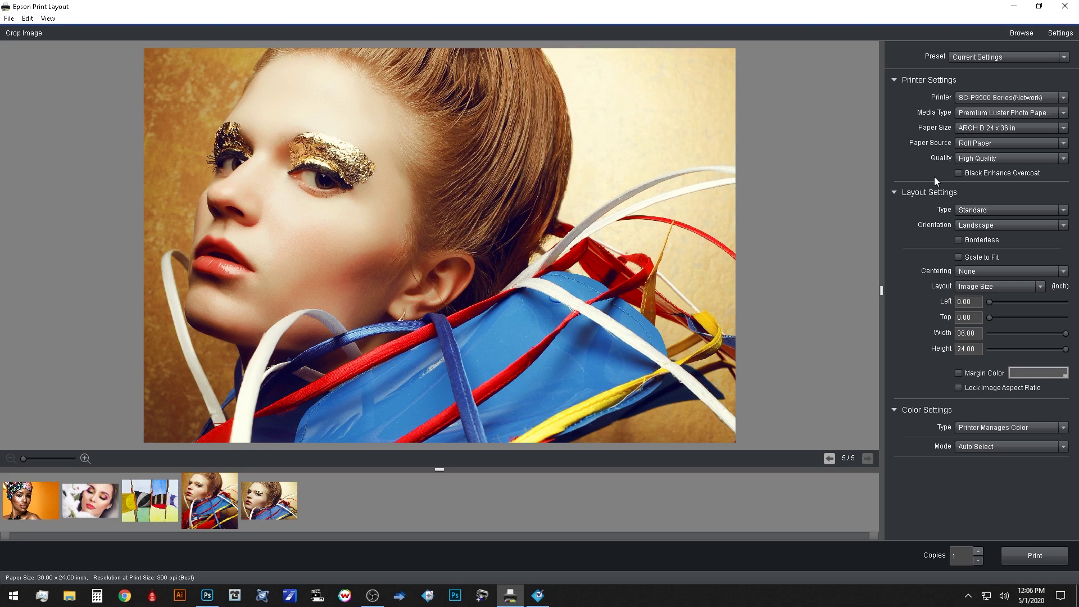
Choose Premium Luster Photo Paper (260) as the media type.
{"action": "left_click", "coordinate": [1063, 114]}
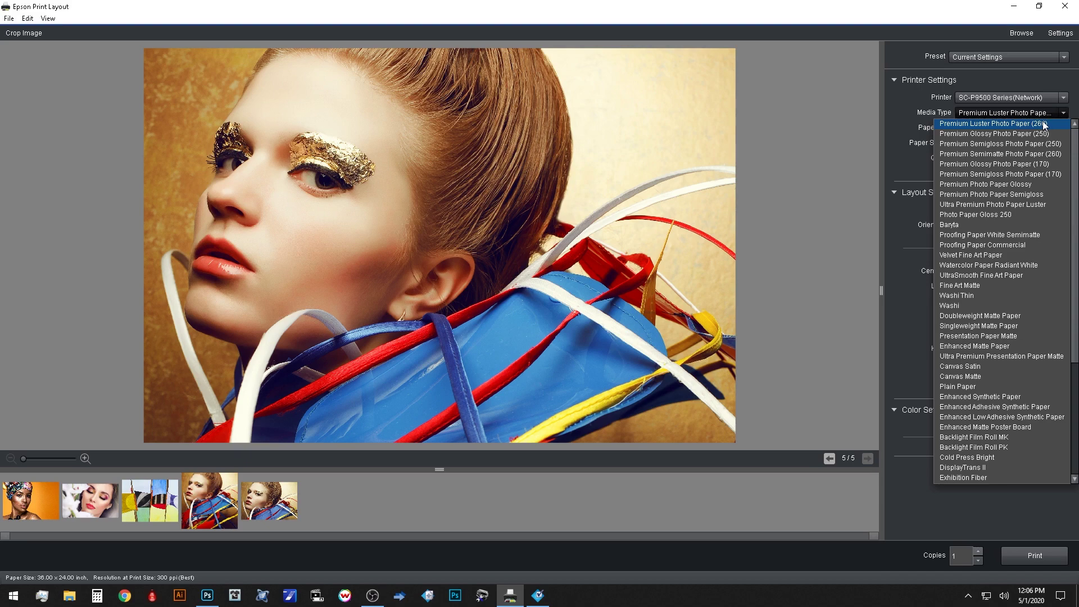
{"action": "left_click", "coordinate": [1038, 124]}
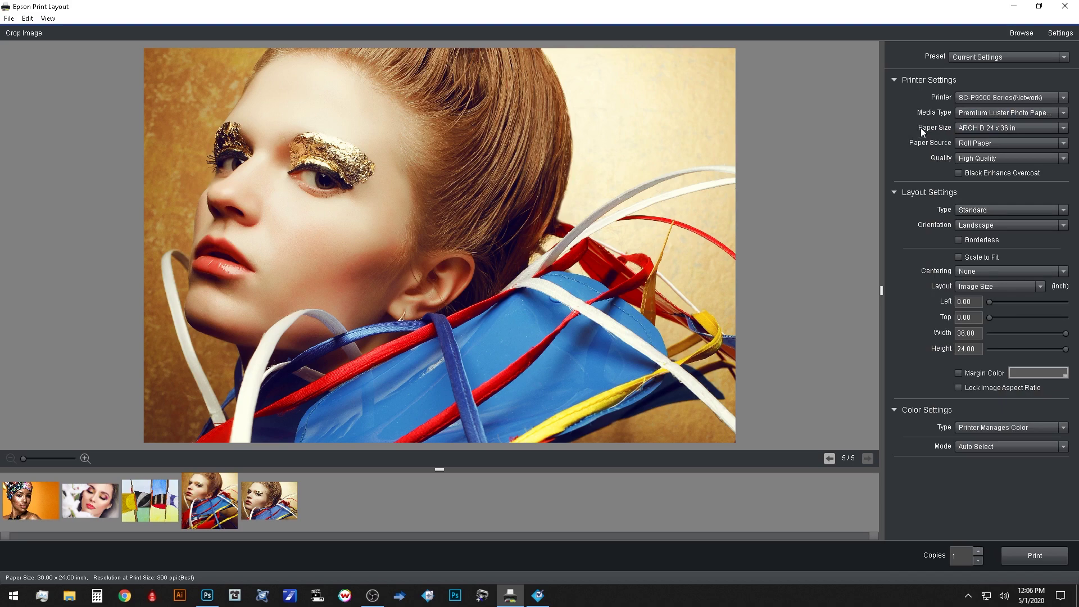
Open the custom paper size manager and examine the two untitled size entries.
{"action": "left_click", "coordinate": [1061, 128]}
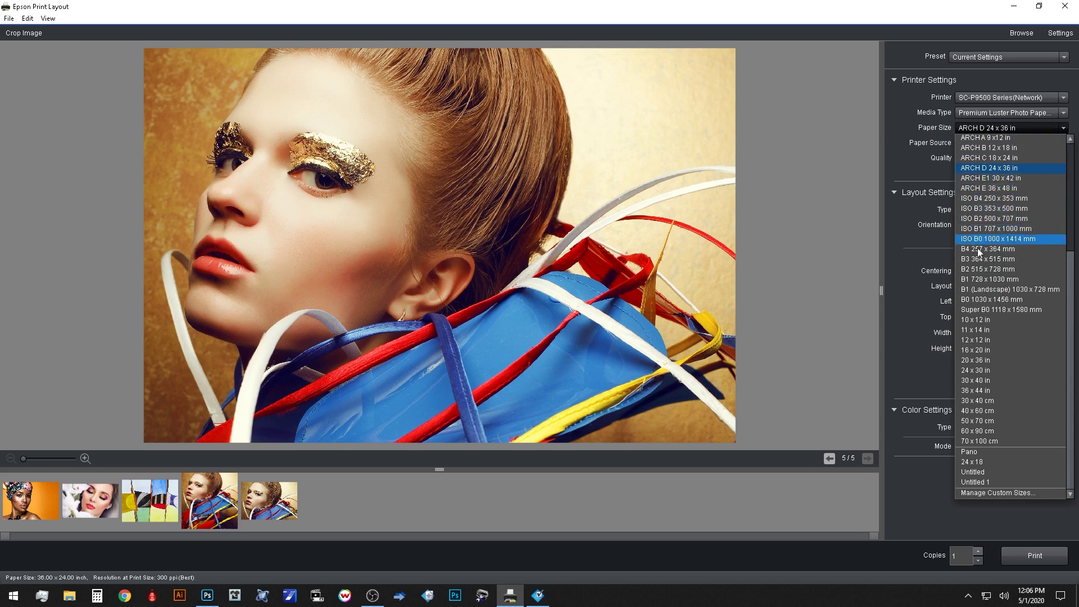
{"action": "left_click", "coordinate": [1024, 493]}
{"action": "left_click", "coordinate": [466, 284]}
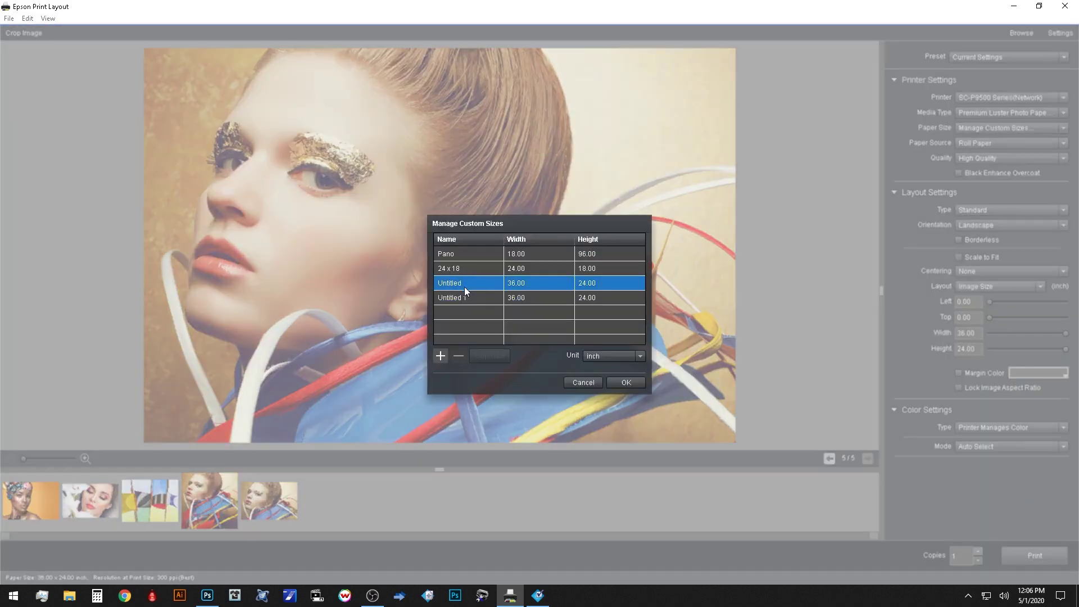
{"action": "left_click", "coordinate": [463, 282]}
{"action": "left_click", "coordinate": [463, 295]}
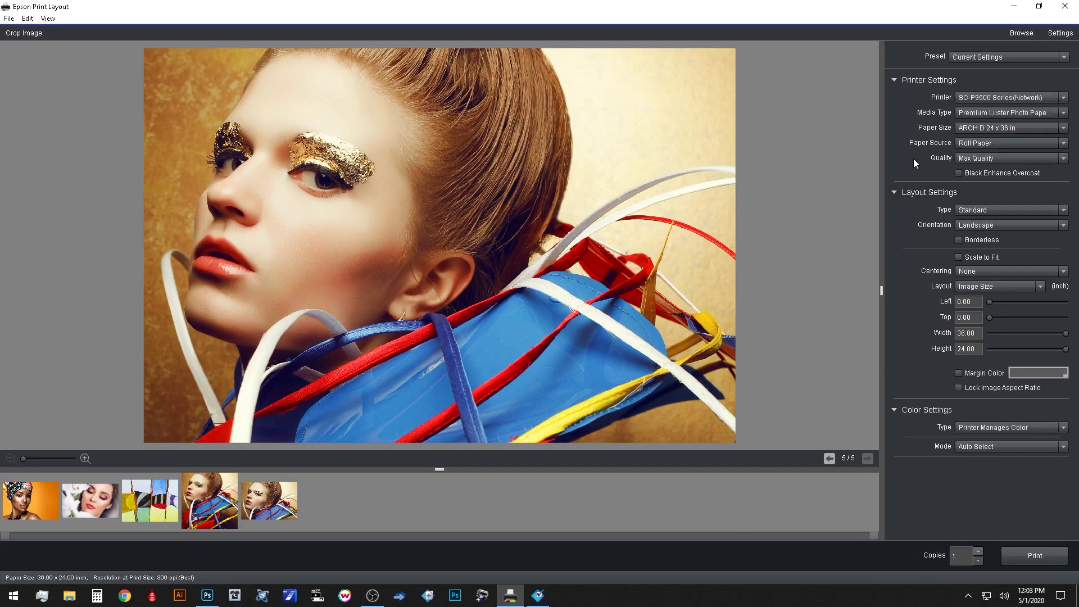
Choose Roll Paper as the paper source and check the list of available printers.
{"action": "left_click", "coordinate": [1002, 143]}
{"action": "left_click", "coordinate": [993, 153]}
{"action": "left_click", "coordinate": [994, 99]}
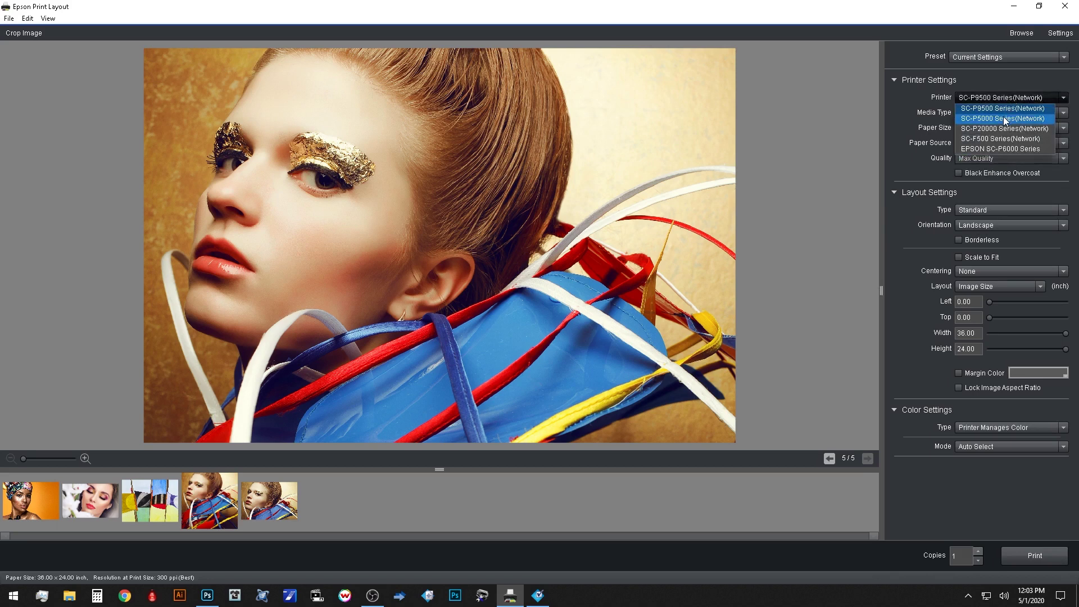
{"action": "left_click", "coordinate": [945, 125]}
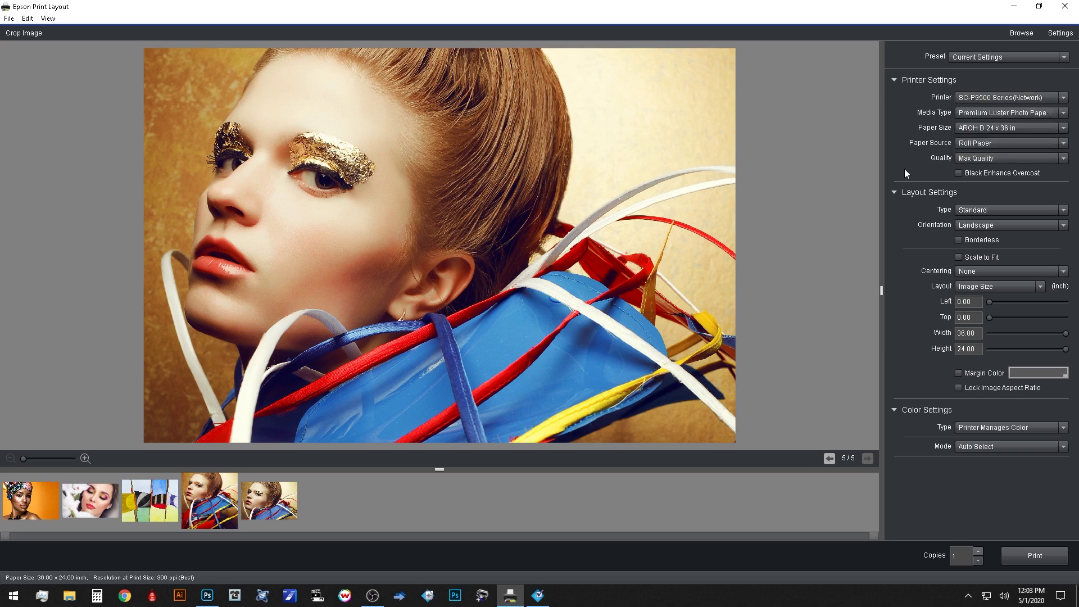
Set the print quality to High Quality.
{"action": "left_click", "coordinate": [1055, 160]}
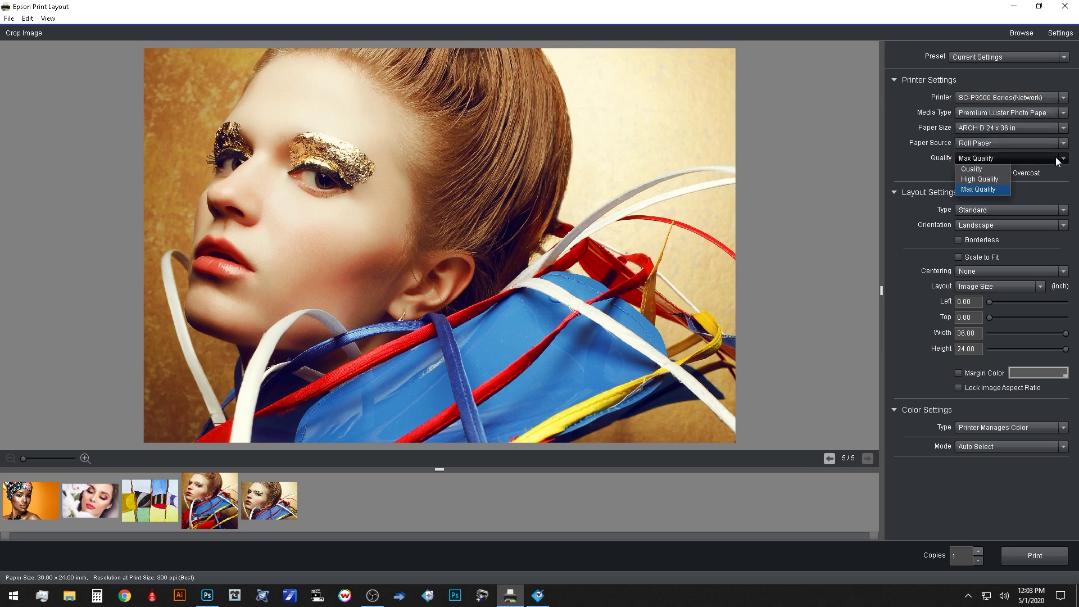
{"action": "left_click", "coordinate": [1000, 179]}
{"action": "left_click", "coordinate": [992, 177]}
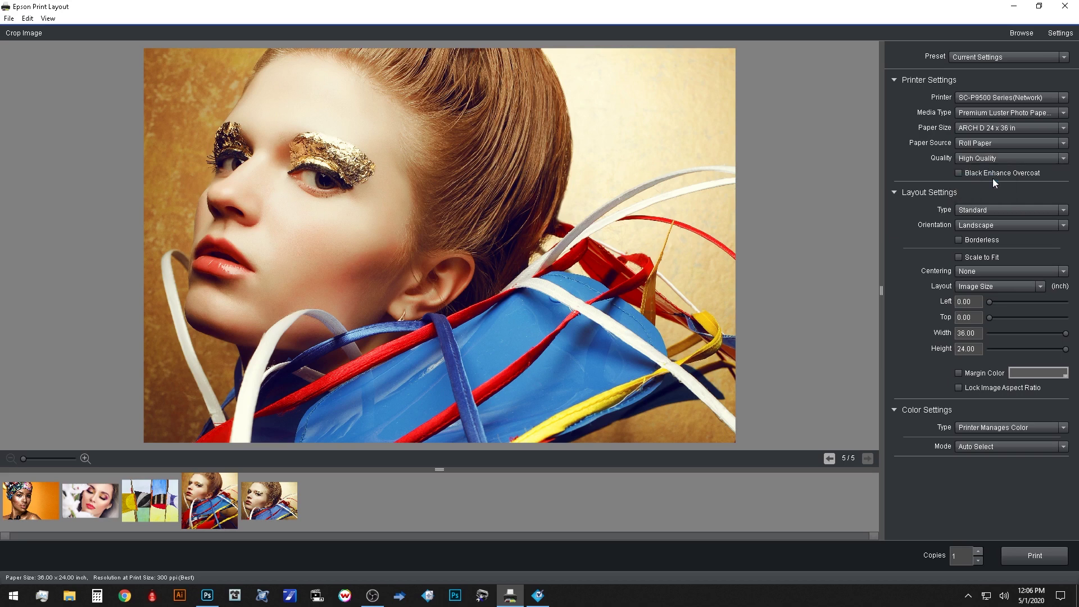
{"action": "left_click", "coordinate": [1019, 157]}
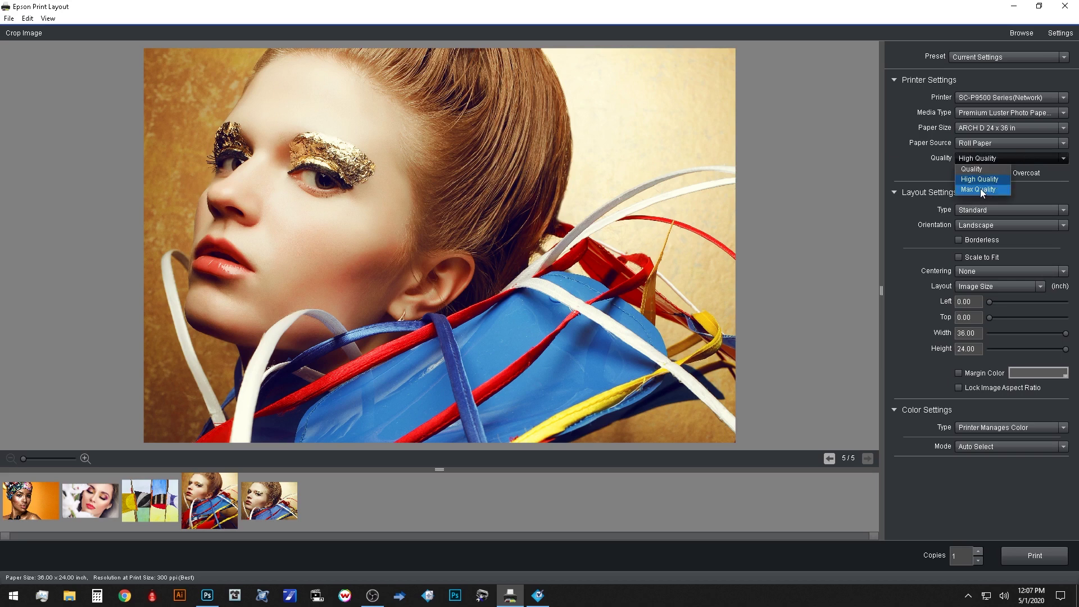
{"action": "left_click", "coordinate": [985, 179]}
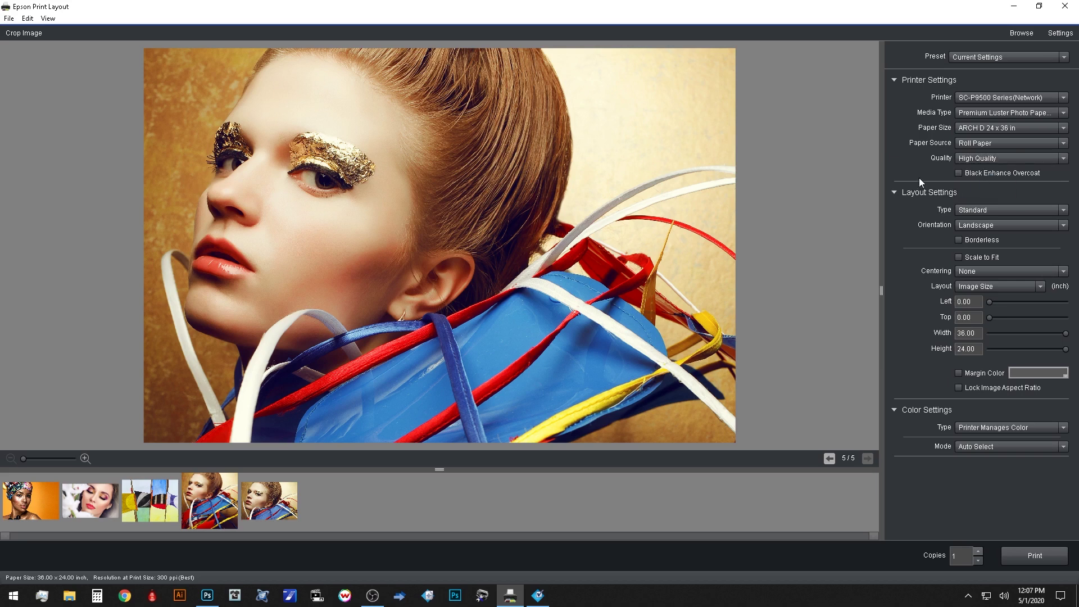
Try the Gallery Wrap layout type with the Wrap Image edge effect.
{"action": "left_click", "coordinate": [989, 210]}
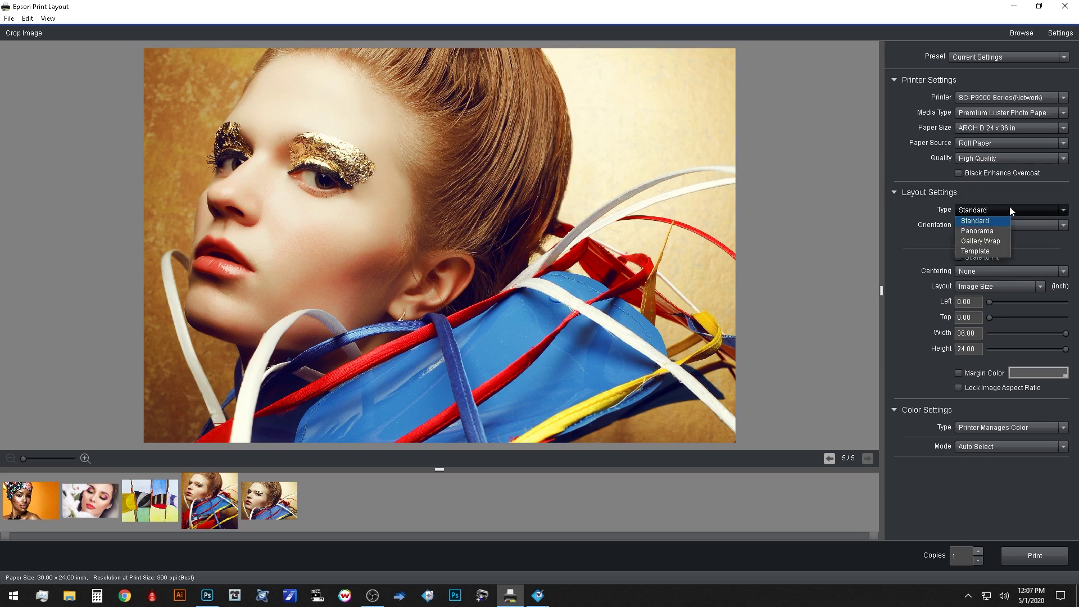
{"action": "left_click", "coordinate": [998, 242]}
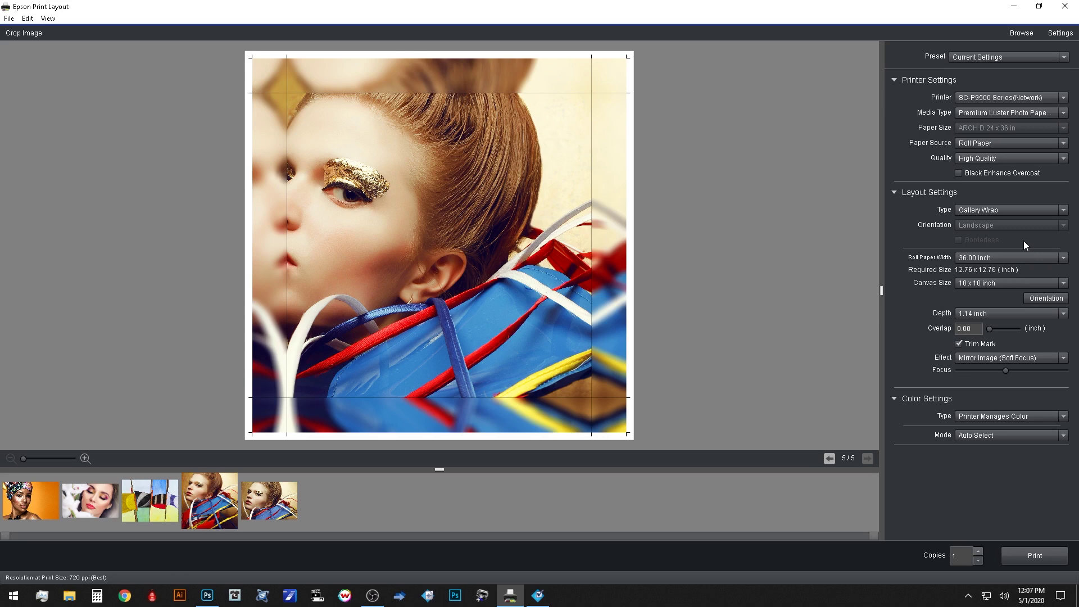
{"action": "left_click", "coordinate": [1042, 359]}
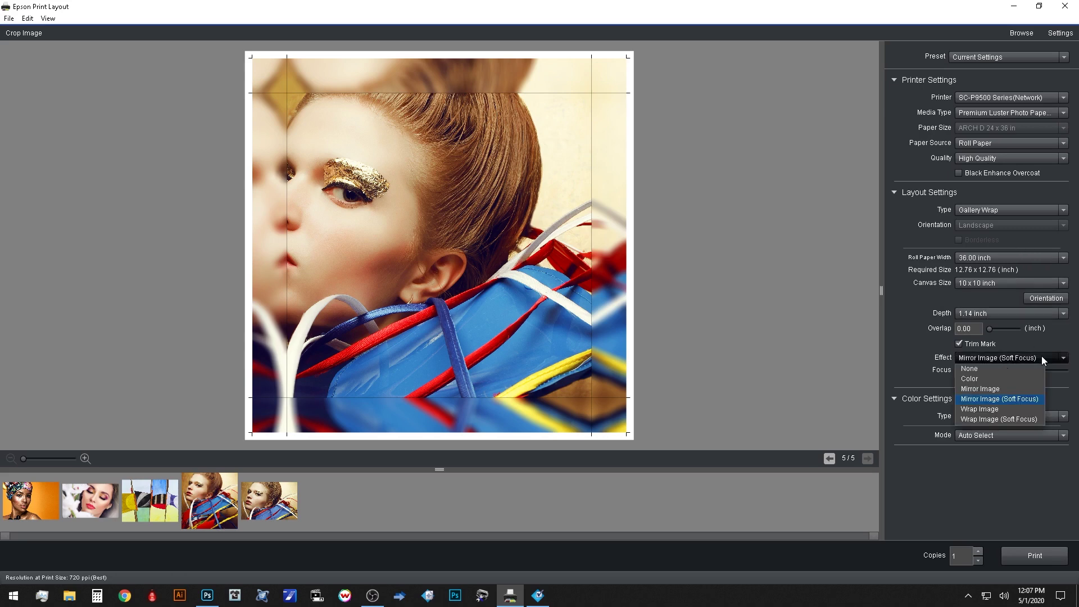
{"action": "left_click", "coordinate": [1009, 411]}
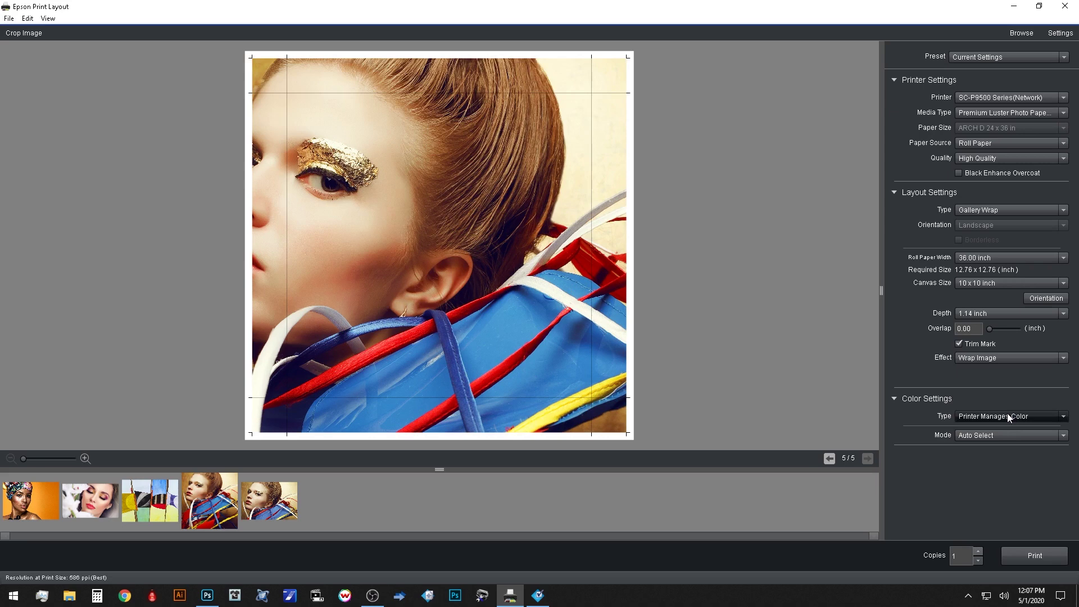
Try the Template layout with the portrait above the abstract painting in the 2-up frames, and return the layout type to Standard.
{"action": "left_click", "coordinate": [984, 212]}
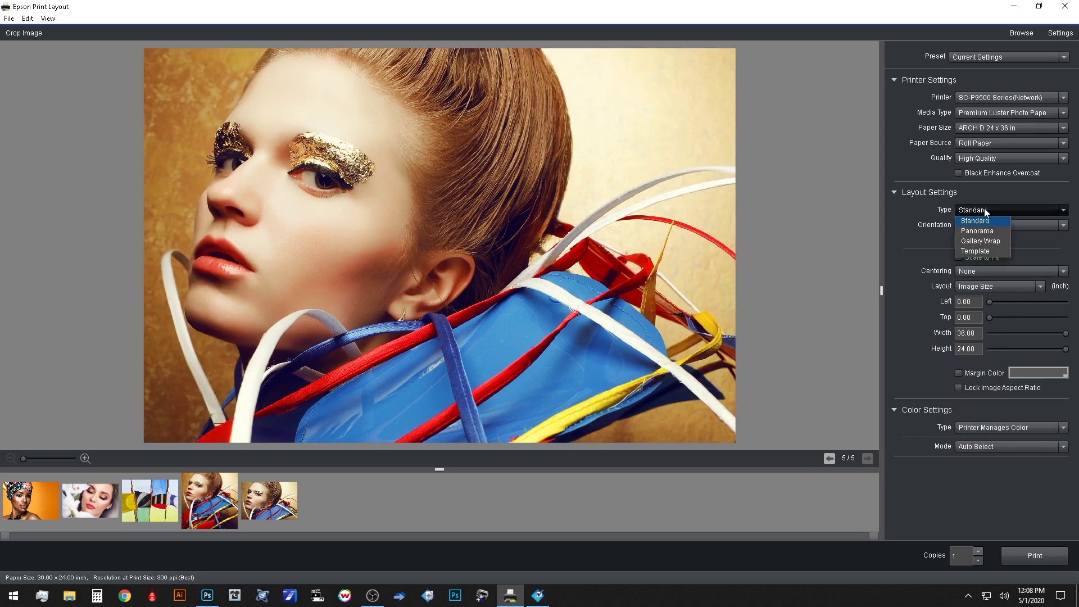
{"action": "left_click", "coordinate": [984, 252]}
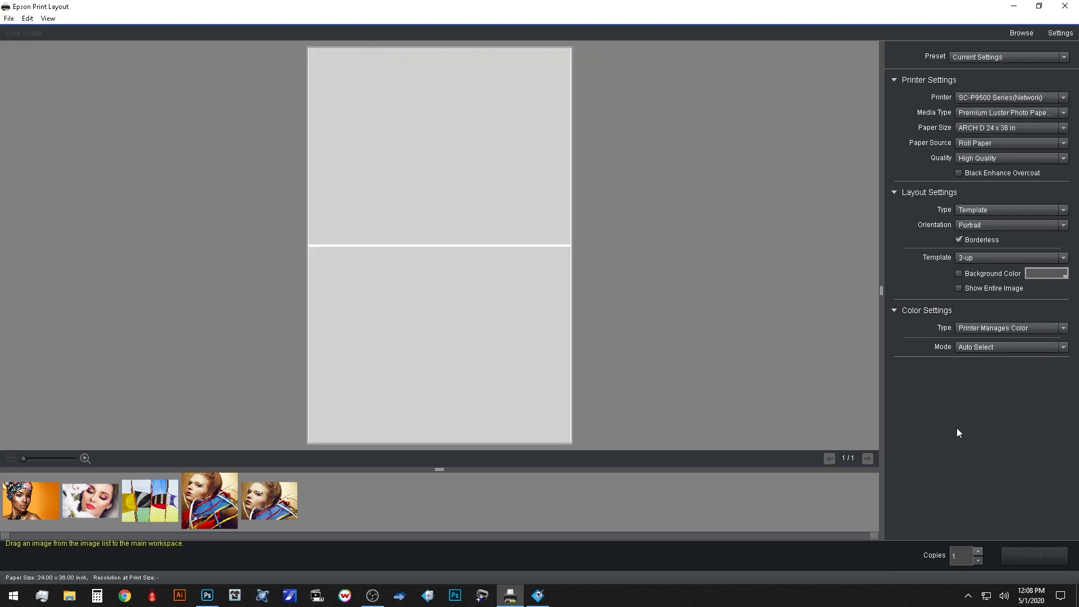
{"action": "left_click_drag", "start_coordinate": [275, 513], "coordinate": [408, 193]}
{"action": "left_click_drag", "start_coordinate": [147, 503], "coordinate": [405, 335]}
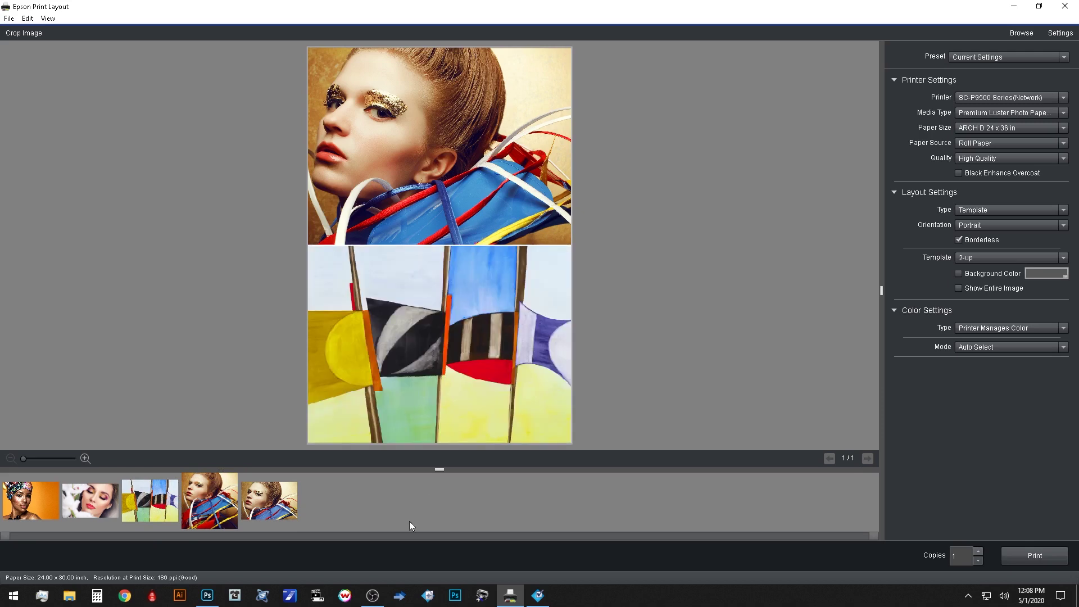
{"action": "left_click", "coordinate": [992, 208]}
{"action": "left_click", "coordinate": [982, 220]}
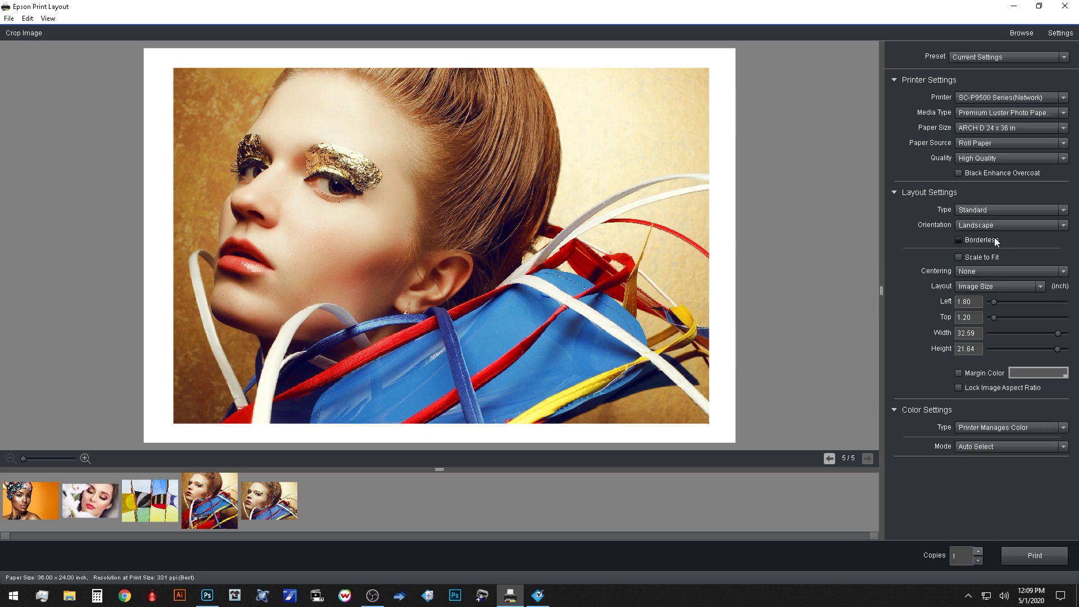
Try Scale to Fit together with borderless printing, and turn both options off again.
{"action": "left_click", "coordinate": [959, 257]}
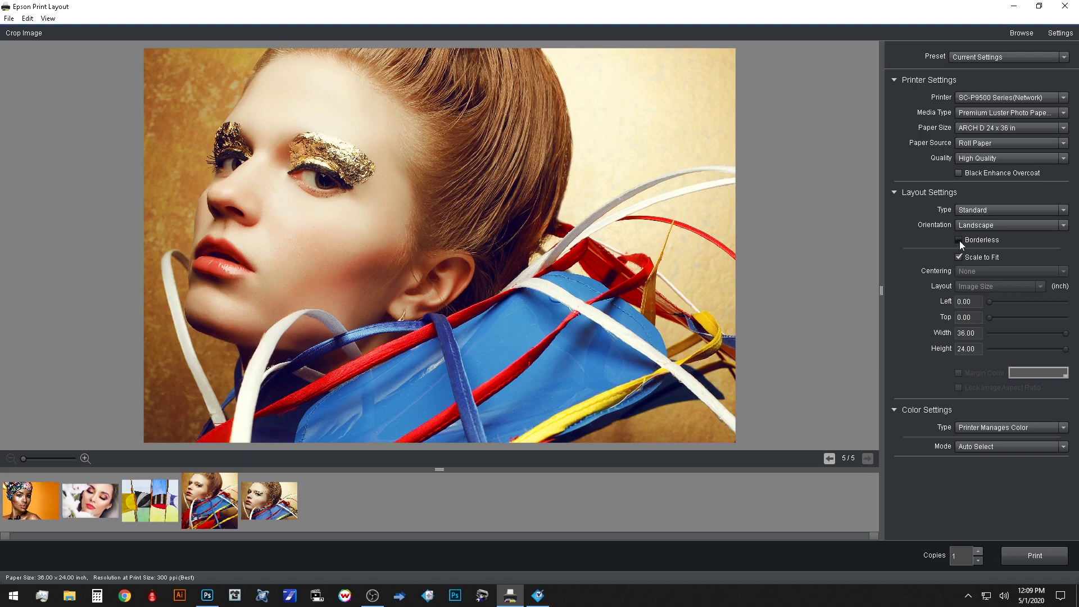
{"action": "left_click", "coordinate": [958, 241]}
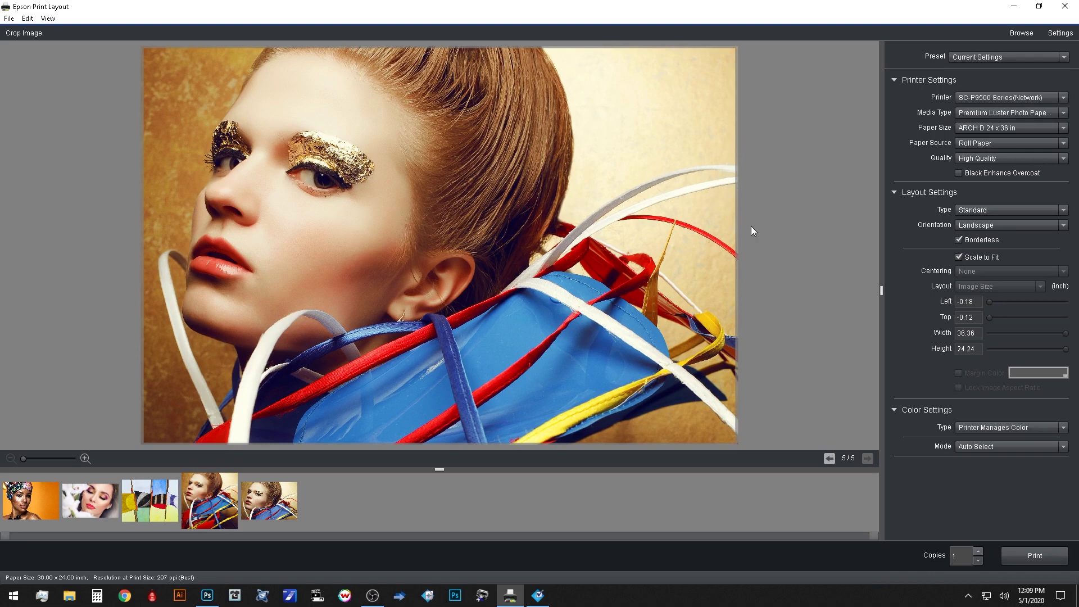
{"action": "left_click", "coordinate": [959, 255]}
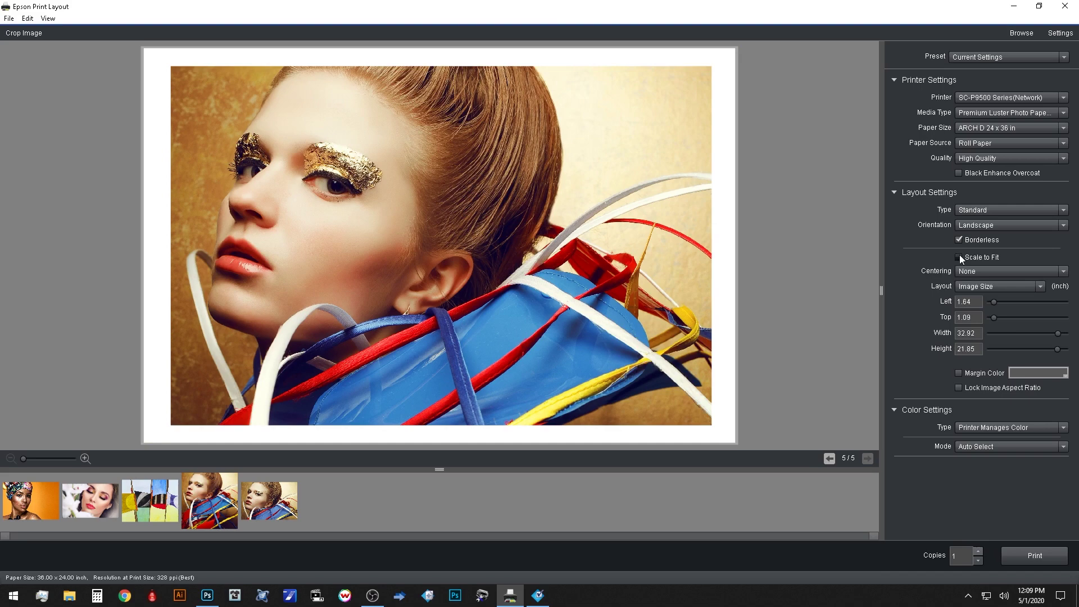
{"action": "left_click", "coordinate": [959, 240]}
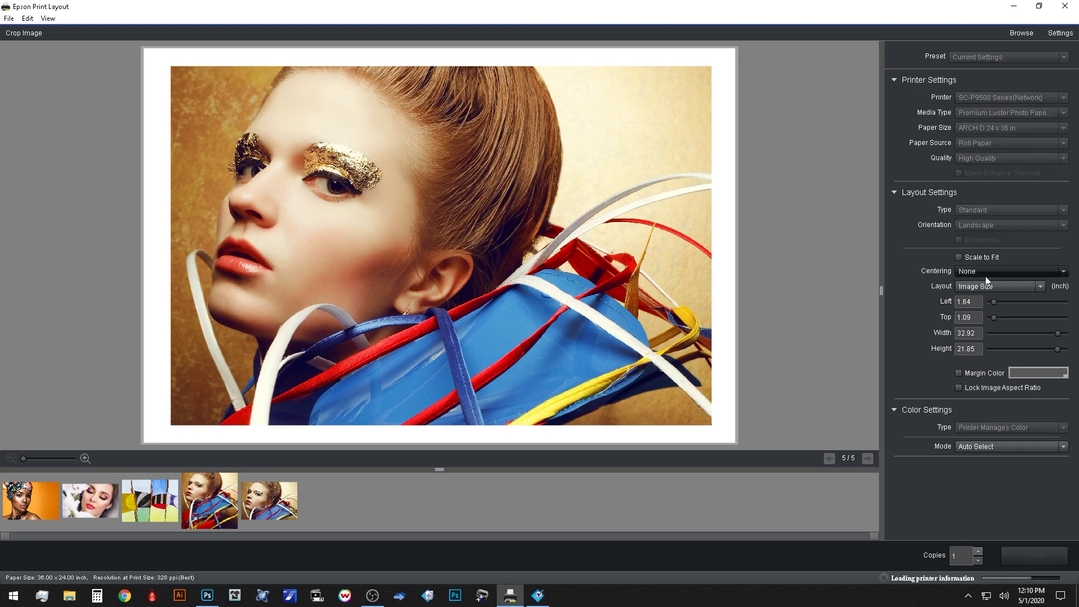
Define the layout by Image Size and enlarge the image to 36.00 x 24.00 inches with left and top offsets of 0.00.
{"action": "left_click", "coordinate": [1006, 286]}
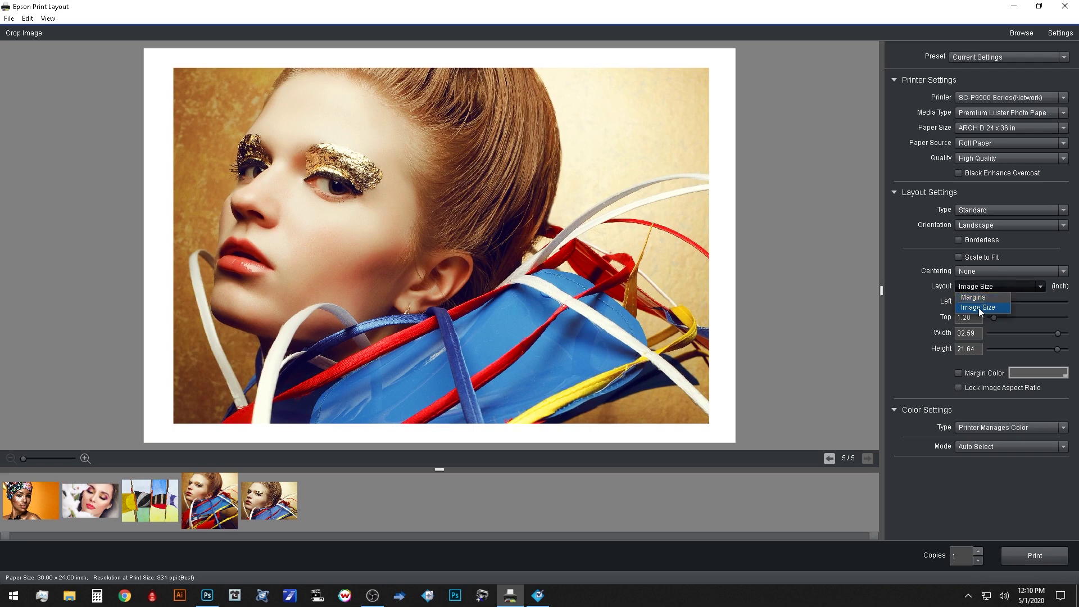
{"action": "left_click", "coordinate": [978, 308]}
{"action": "mouse_move", "coordinate": [993, 301]}
{"action": "left_mouse_down"}
{"action": "mouse_move", "coordinate": [1015, 305]}
{"action": "mouse_move", "coordinate": [1004, 315]}
{"action": "left_mouse_up"}
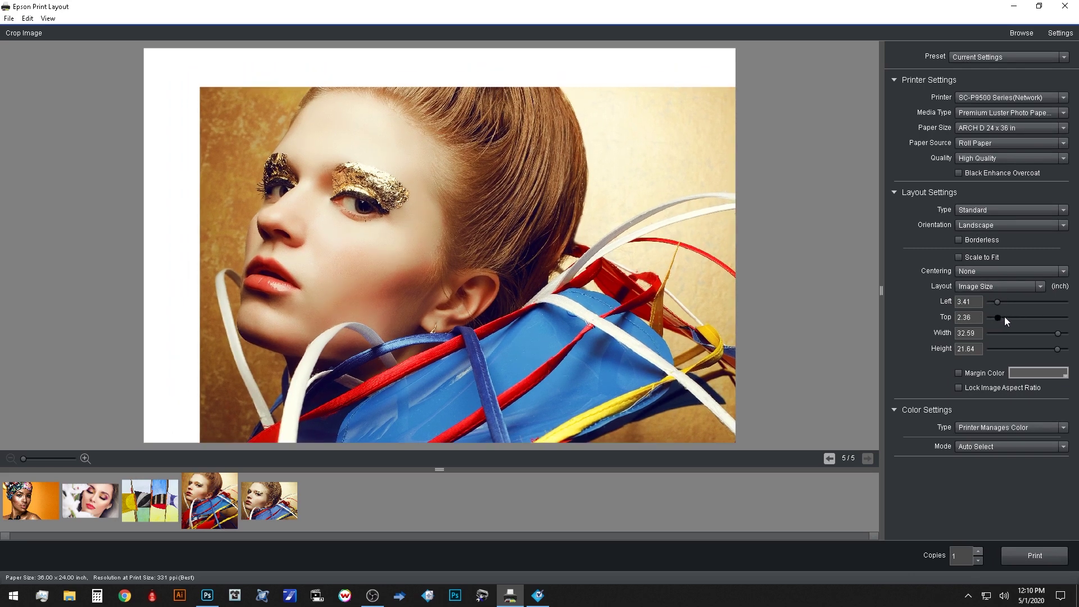
{"action": "left_click_drag", "start_coordinate": [1061, 336], "coordinate": [1070, 350]}
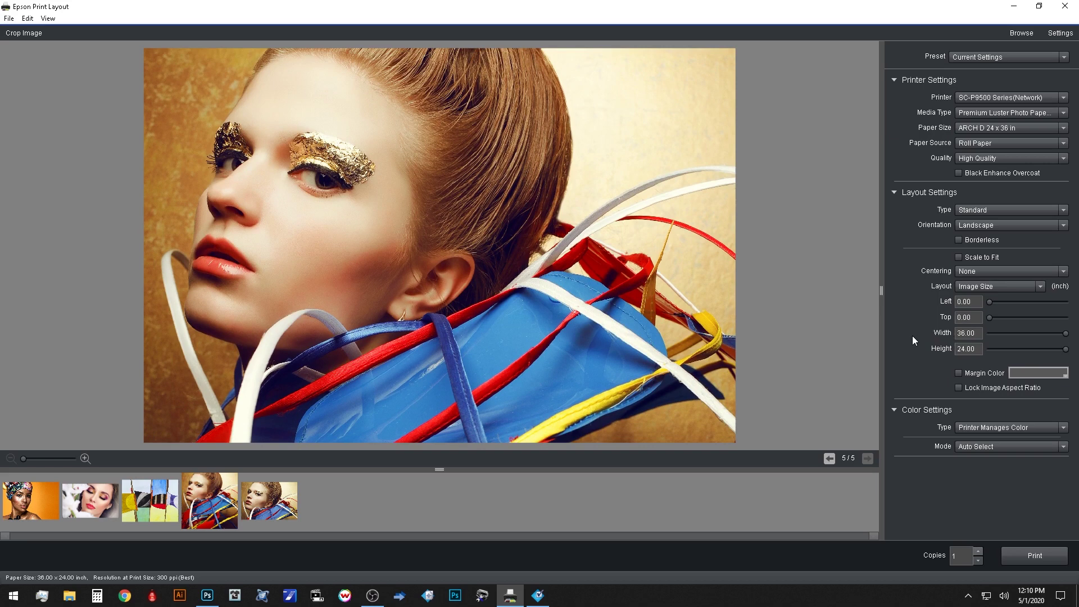
Set the color management type to Use ICC Profile.
{"action": "left_click", "coordinate": [986, 427]}
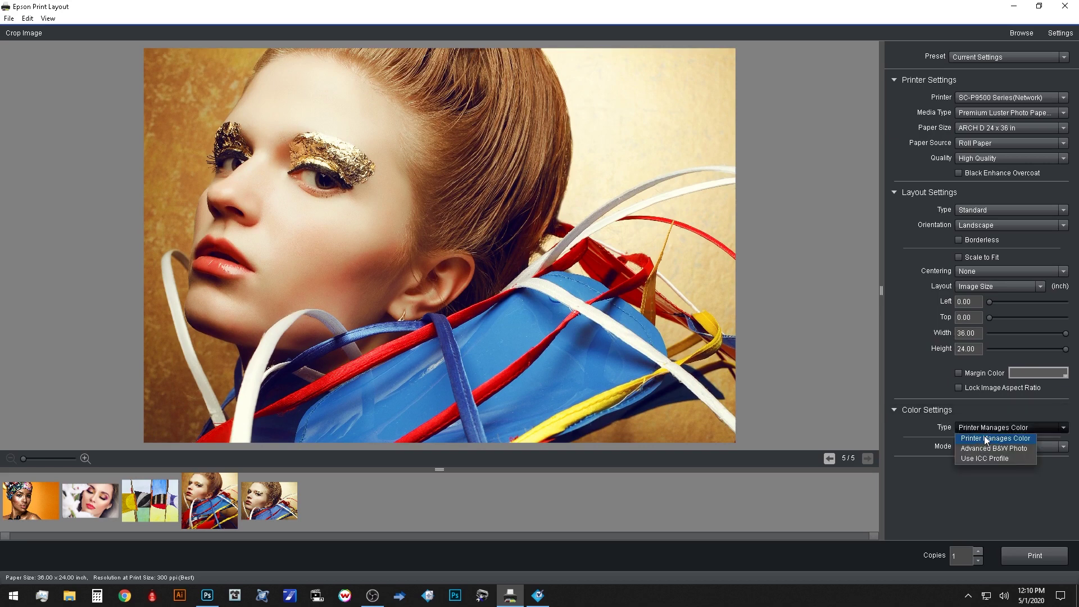
{"action": "left_click", "coordinate": [985, 438]}
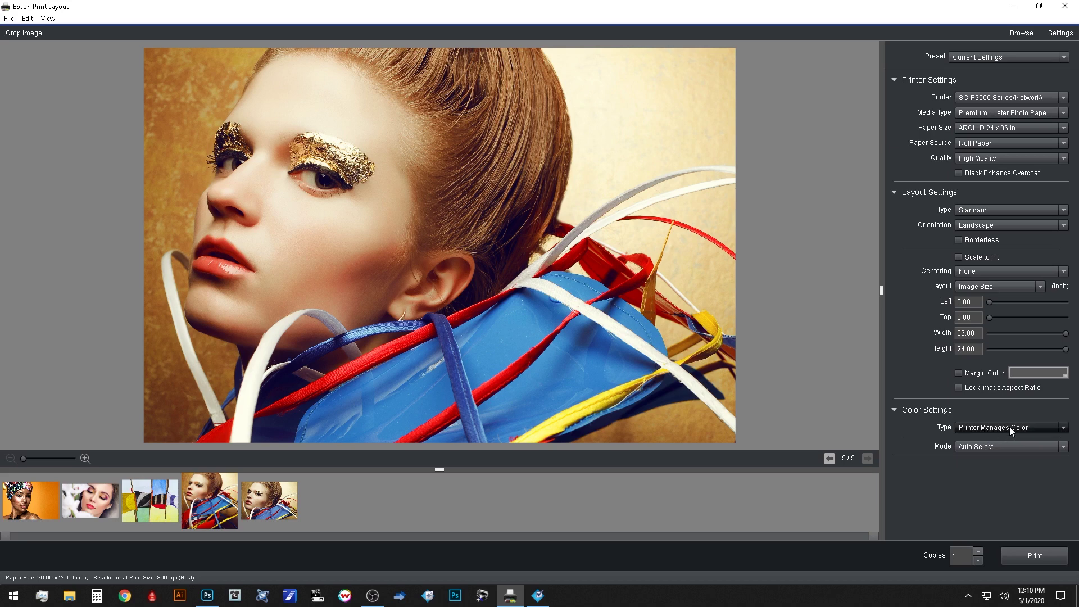
{"action": "left_click", "coordinate": [1047, 427]}
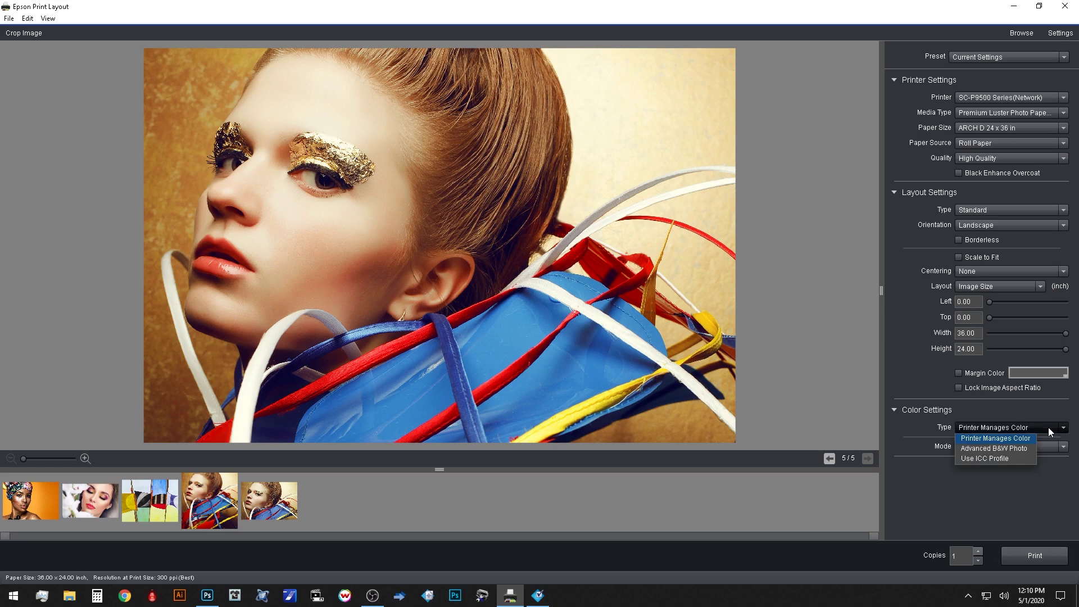
{"action": "left_click", "coordinate": [1007, 460]}
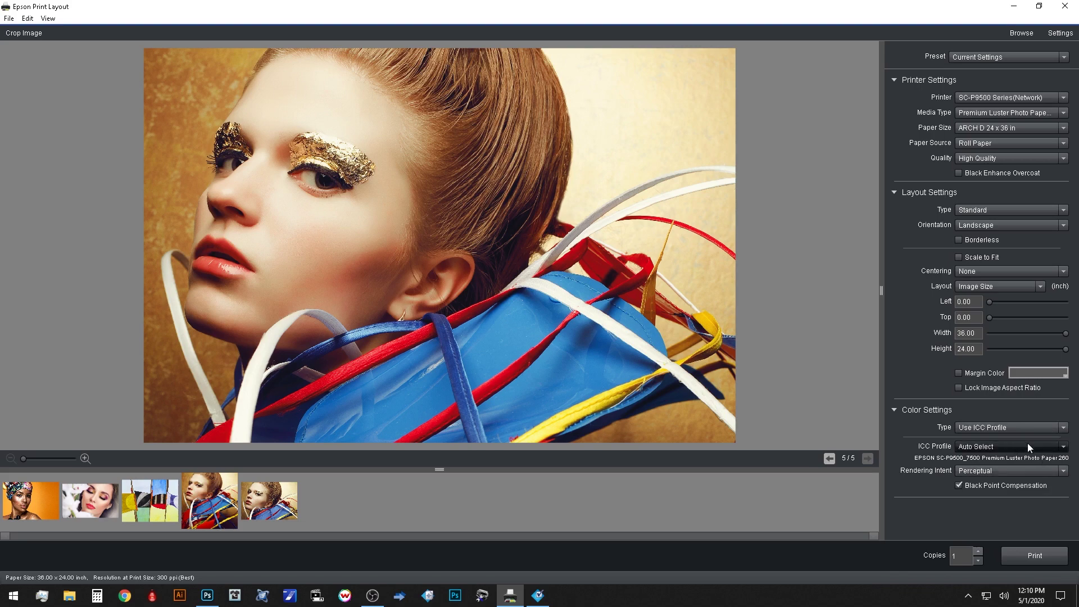
Choose the EPSON SC-P9500_7500 Premium Luster Photo Paper 260 ICC profile with Perceptual rendering intent.
{"action": "left_click", "coordinate": [1051, 446]}
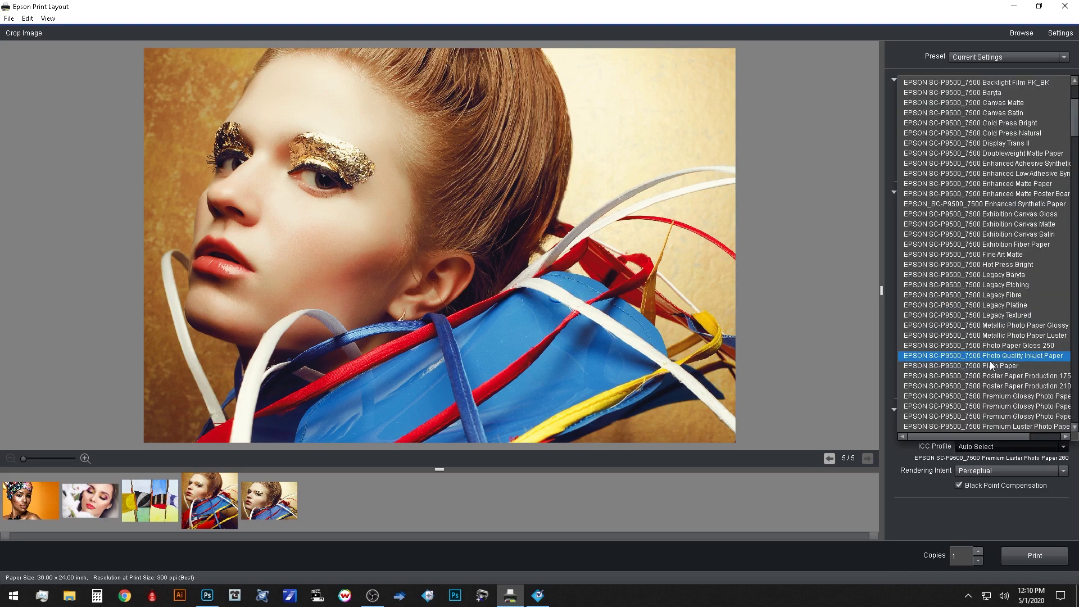
{"action": "scroll", "coordinate": [999, 436], "scroll_direction": "down", "scroll_amount": 1}
{"action": "left_click_drag", "start_coordinate": [999, 436], "coordinate": [1023, 433]}
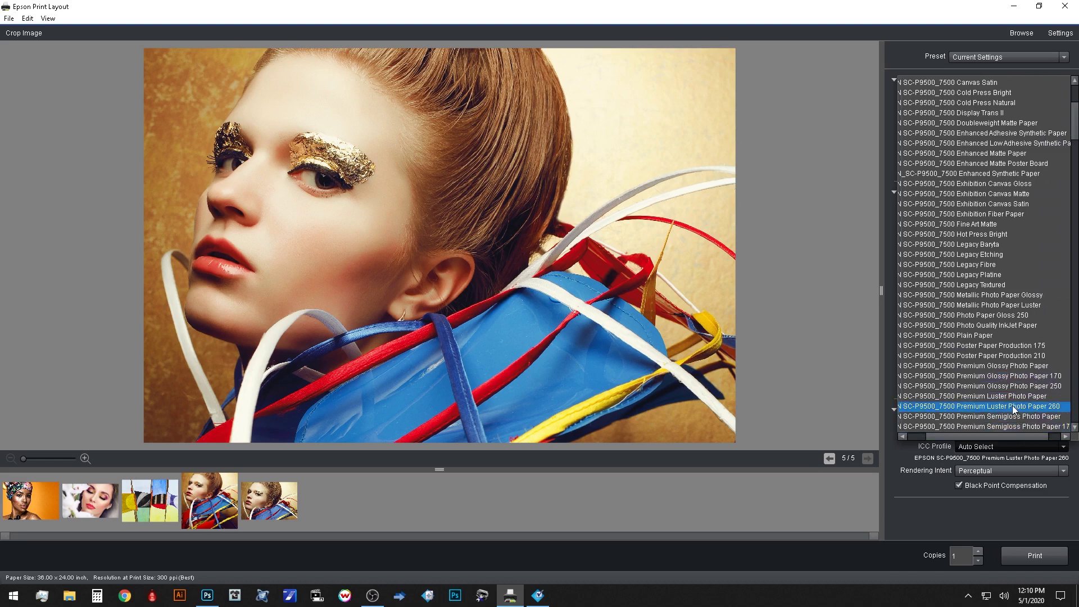
{"action": "left_click", "coordinate": [1015, 407]}
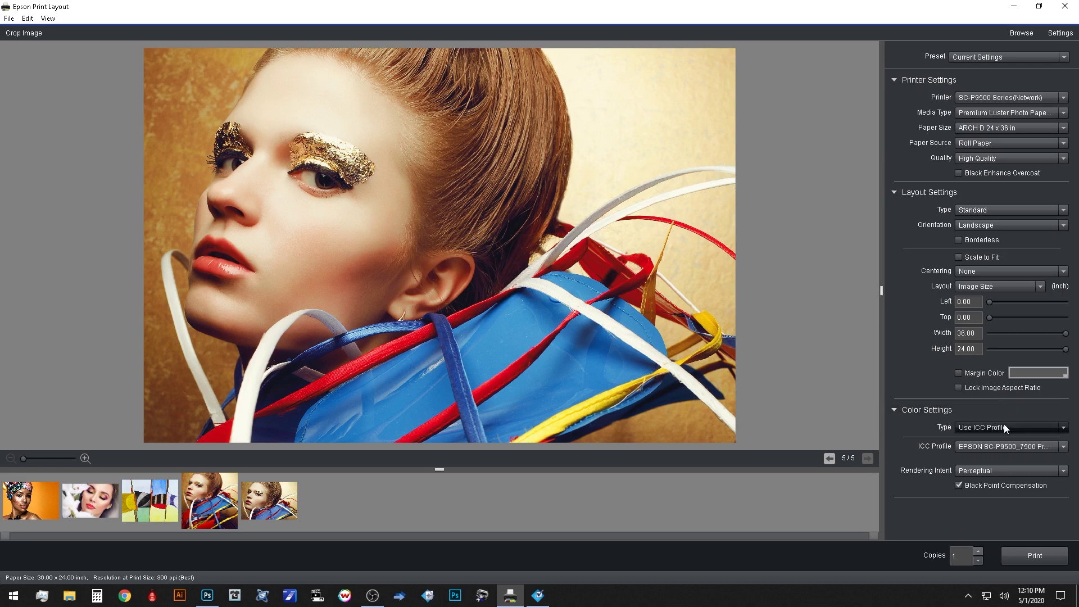
{"action": "left_click", "coordinate": [1046, 472]}
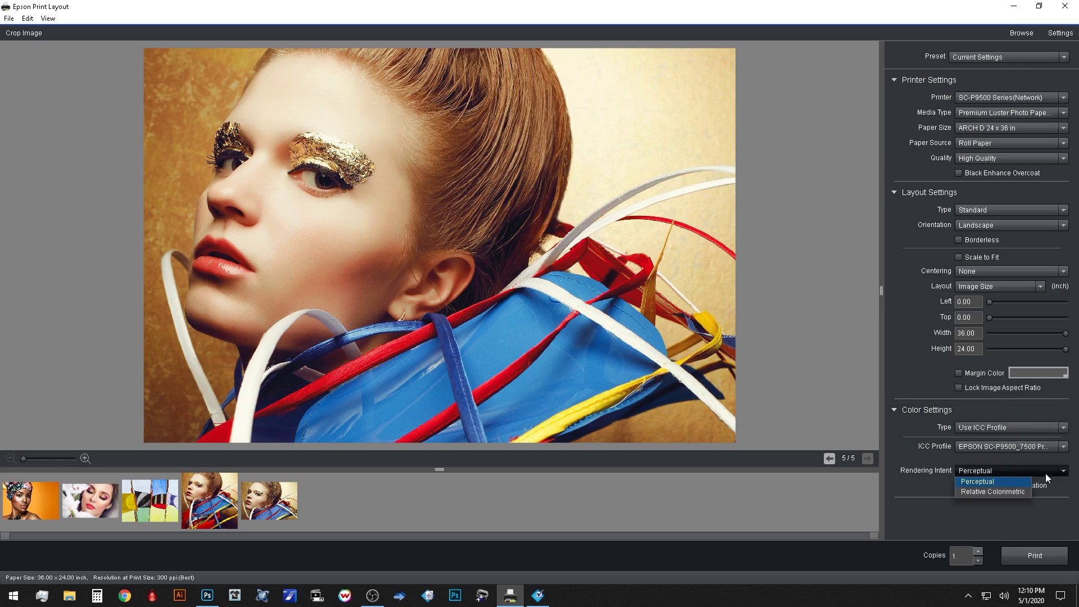
{"action": "left_click", "coordinate": [1007, 482]}
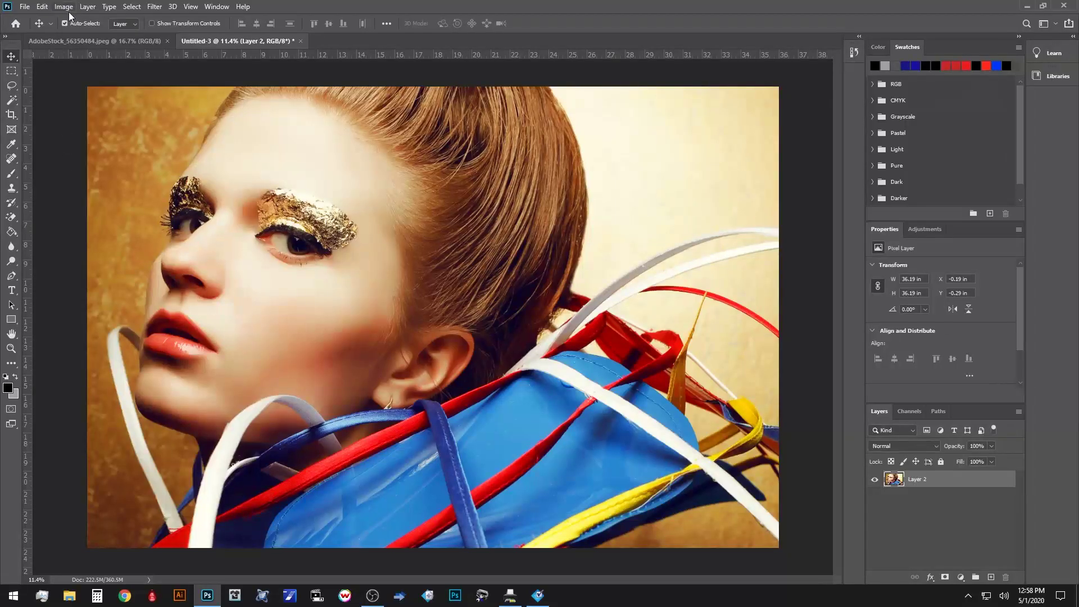
In Photoshop, apply a Curves adjustment to Layer 2, lowering the shadows from input 35 to output 29 and slightly raising the highlights.
{"action": "left_click", "coordinate": [68, 8]}
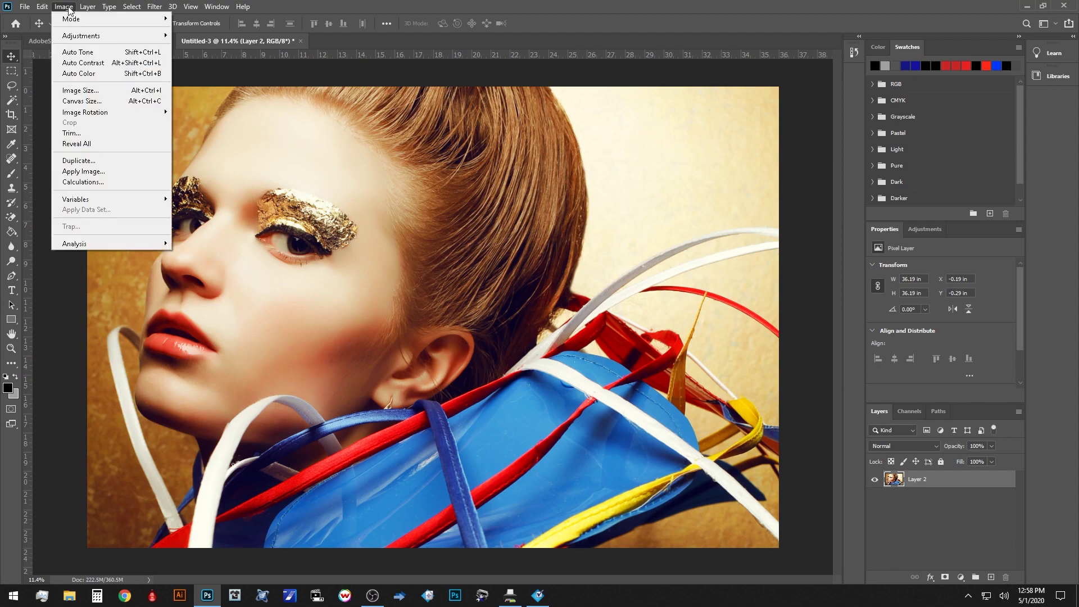
{"action": "mouse_move", "coordinate": [83, 37]}
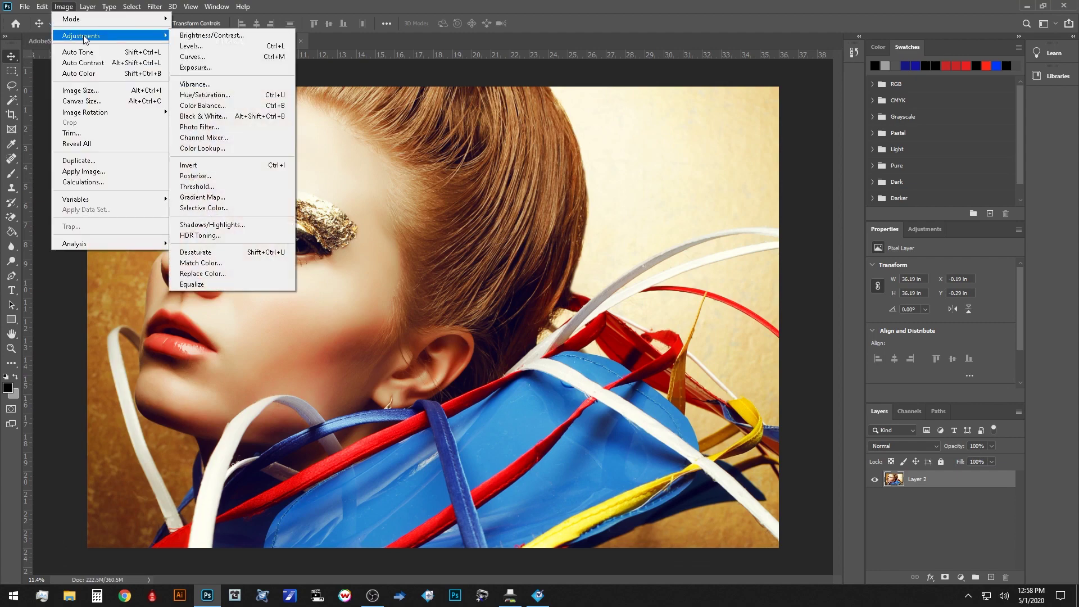
{"action": "left_click", "coordinate": [188, 57]}
{"action": "left_click_drag", "start_coordinate": [422, 276], "coordinate": [422, 278]}
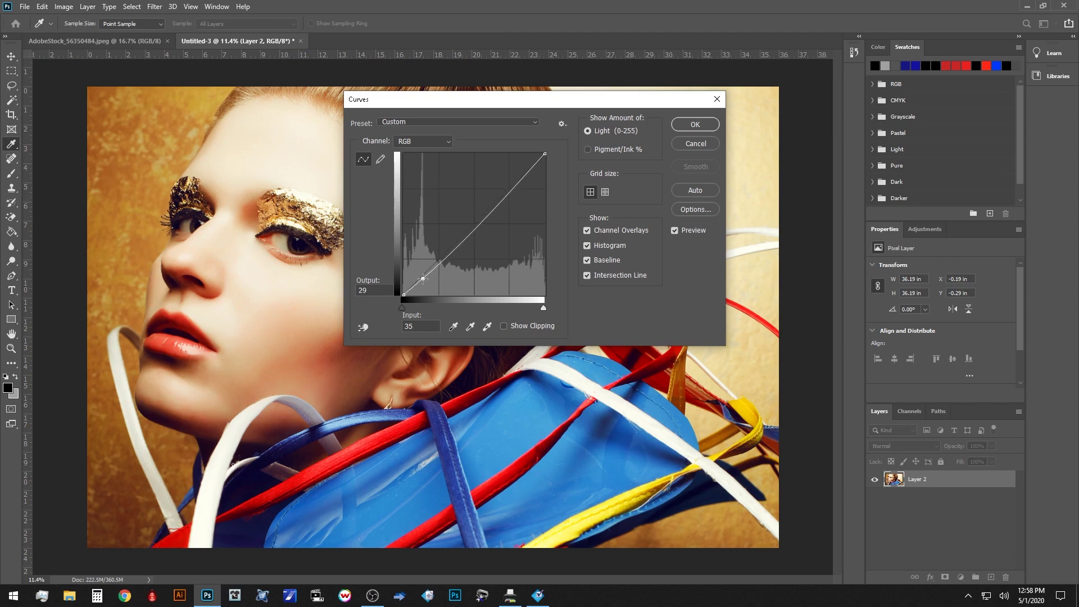
{"action": "left_click_drag", "start_coordinate": [528, 171], "coordinate": [524, 162]}
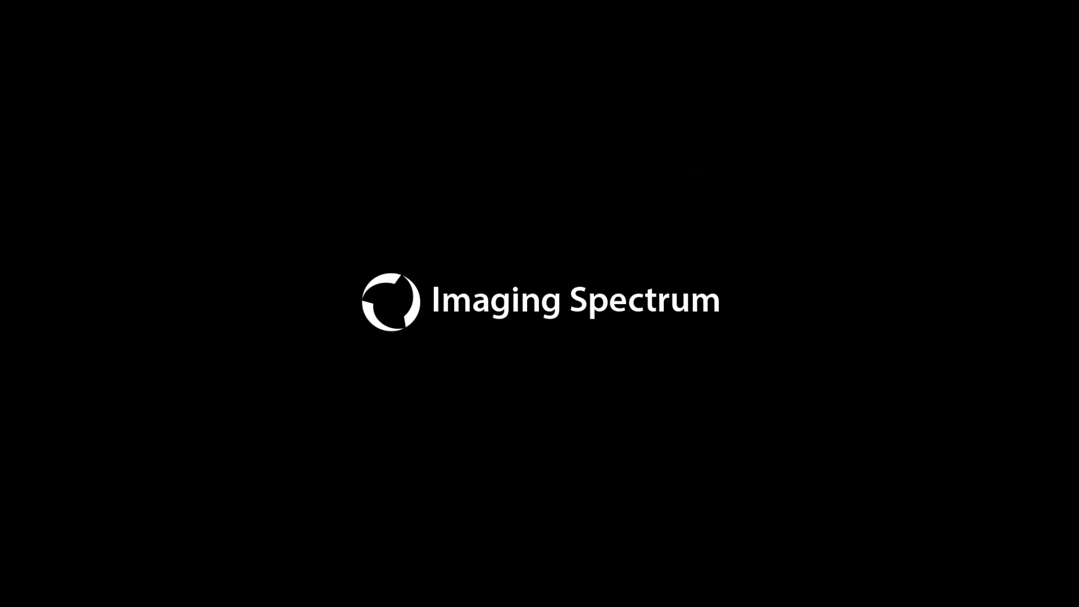